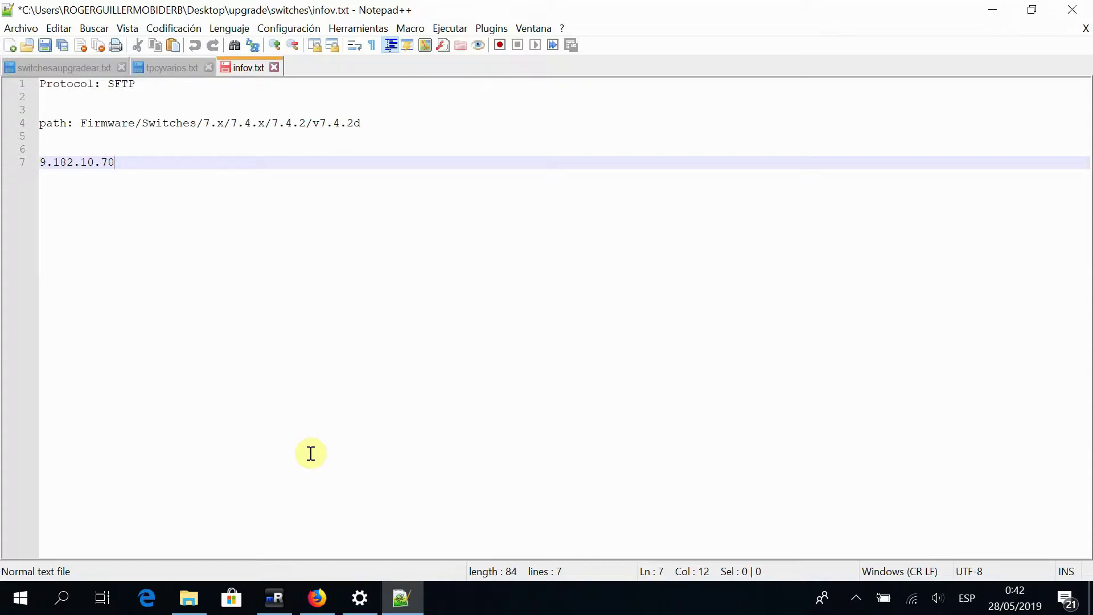
Switch from the infov.txt notes to the mRemoteNG window
{"action": "mouse_move", "coordinate": [275, 608]}
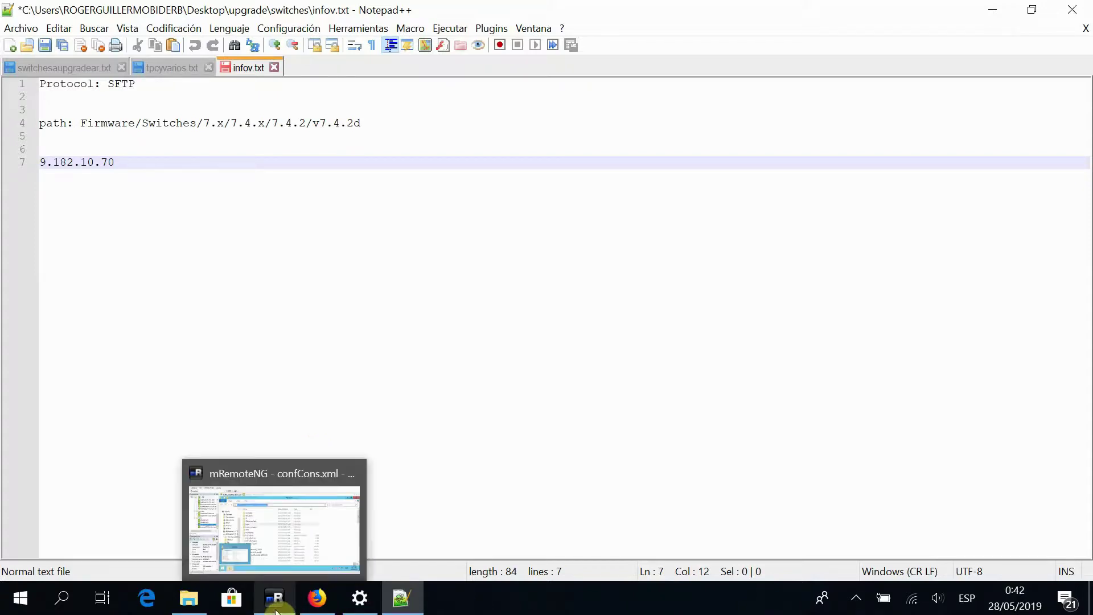
{"action": "mouse_move", "coordinate": [330, 606]}
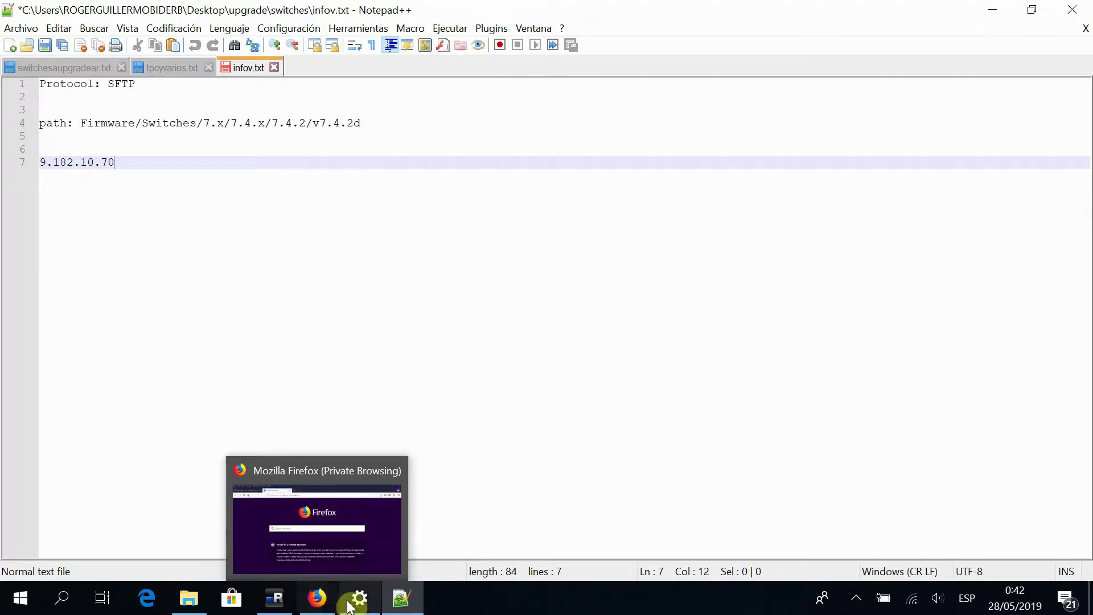
{"action": "left_click", "coordinate": [291, 607]}
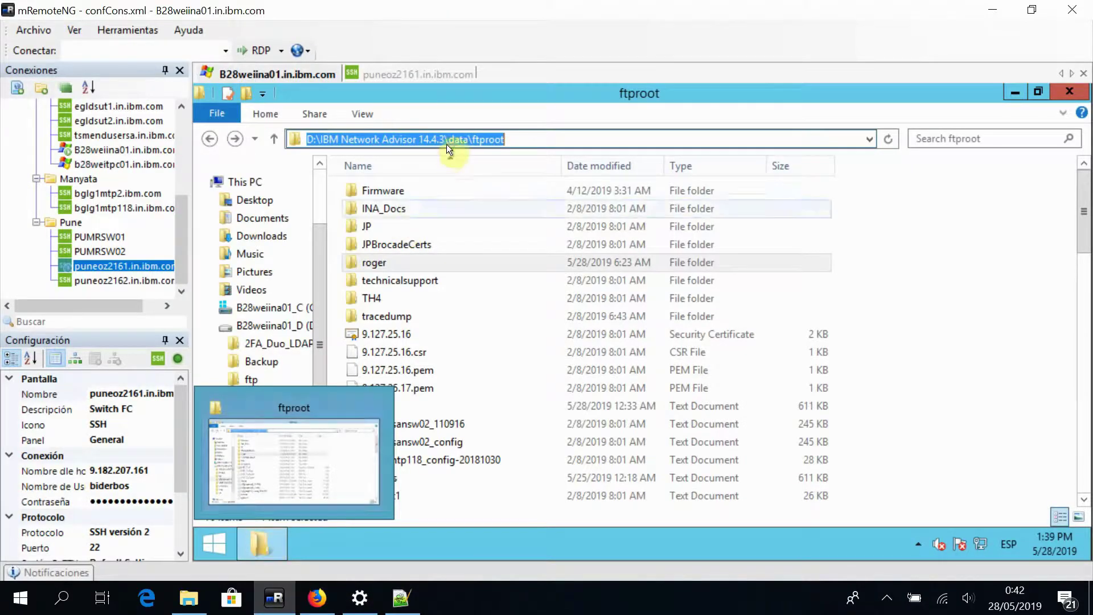
Open ftproot\roger\puneoz2161.in.ibm.com on the server to find the config backup
{"action": "left_click", "coordinate": [501, 138]}
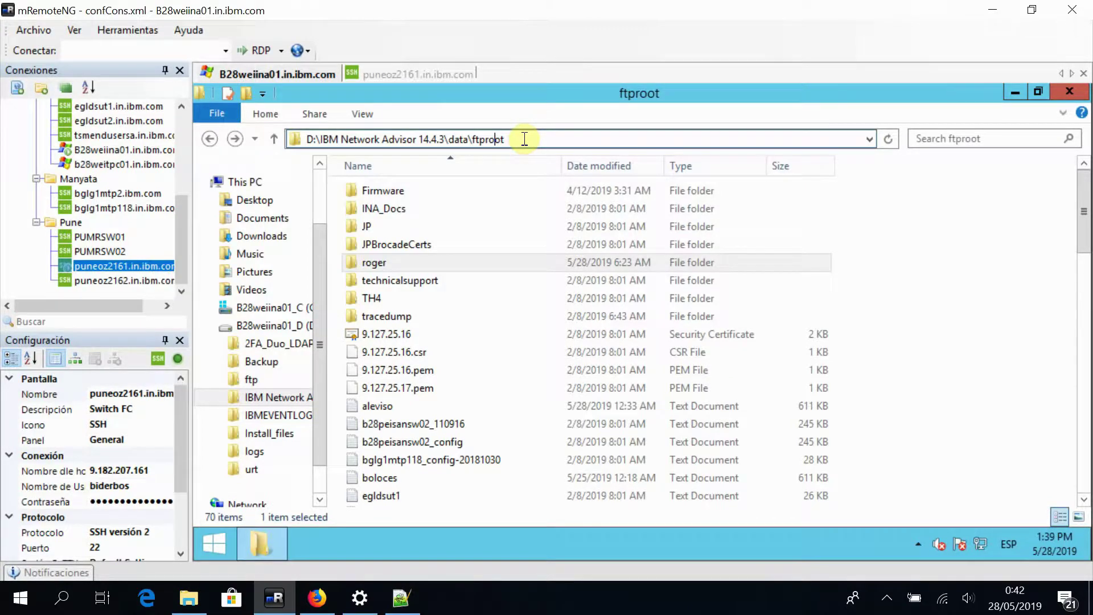
{"action": "double_click", "coordinate": [386, 261]}
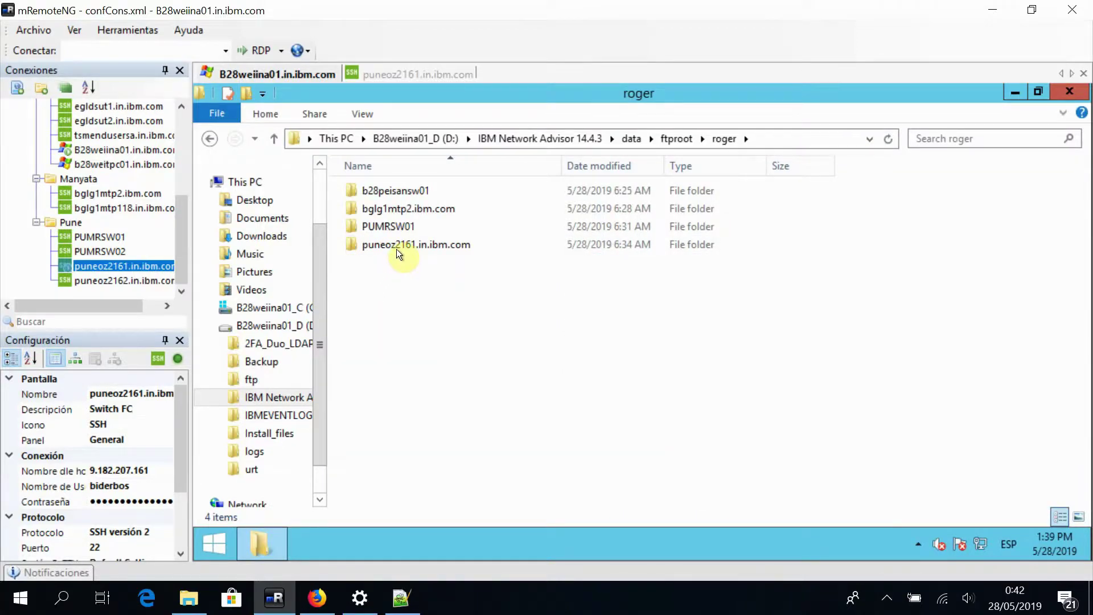
{"action": "double_click", "coordinate": [396, 248]}
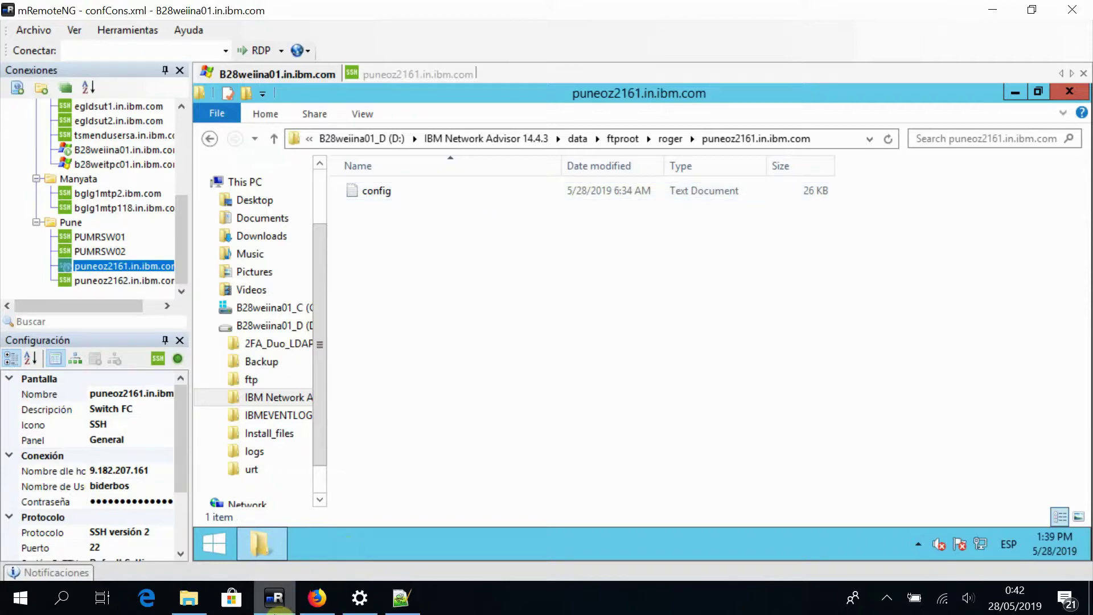
Switch to the puneoz2161.in.ibm.com SSH session
{"action": "left_click", "coordinate": [274, 604]}
{"action": "left_click", "coordinate": [274, 604]}
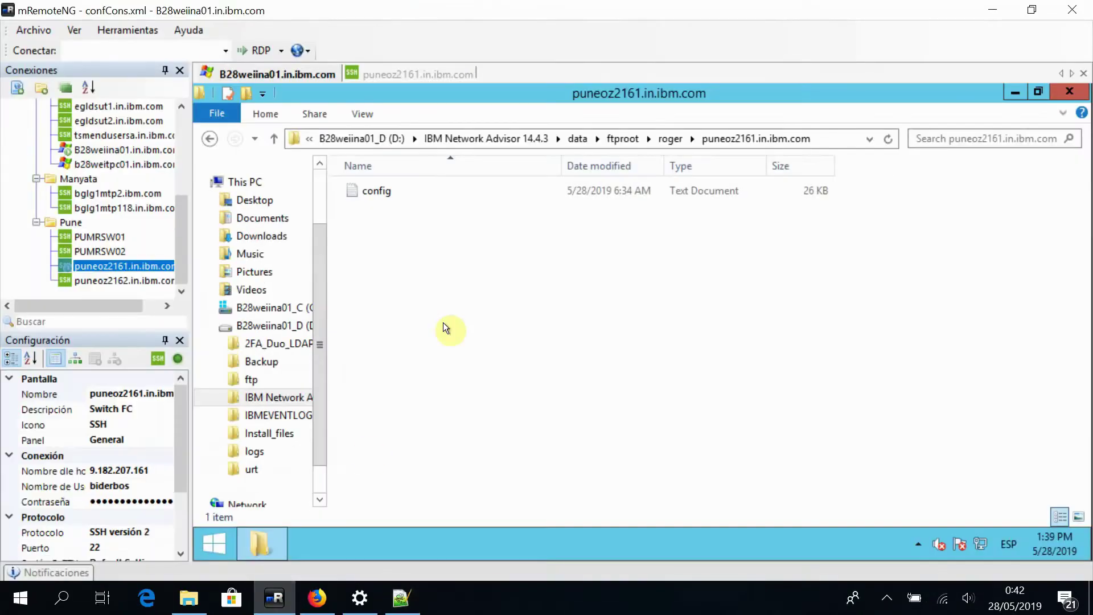
{"action": "left_click", "coordinate": [405, 74]}
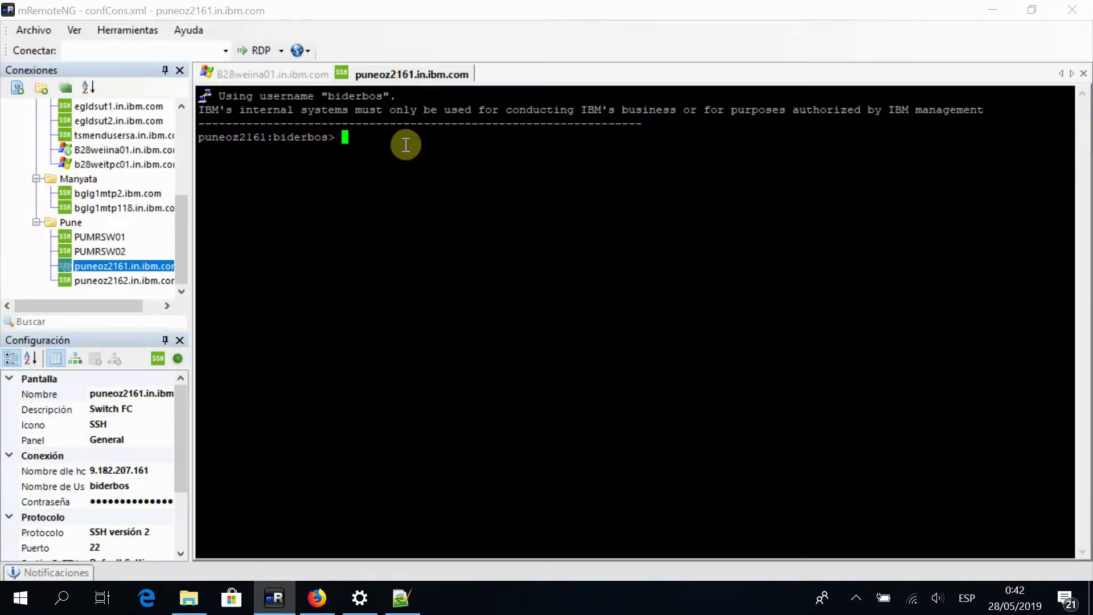
Run switchshow on puneoz2161 and review the port list
{"action": "type", "text": "switchshow"}
{"action": "key", "text": "Return"}
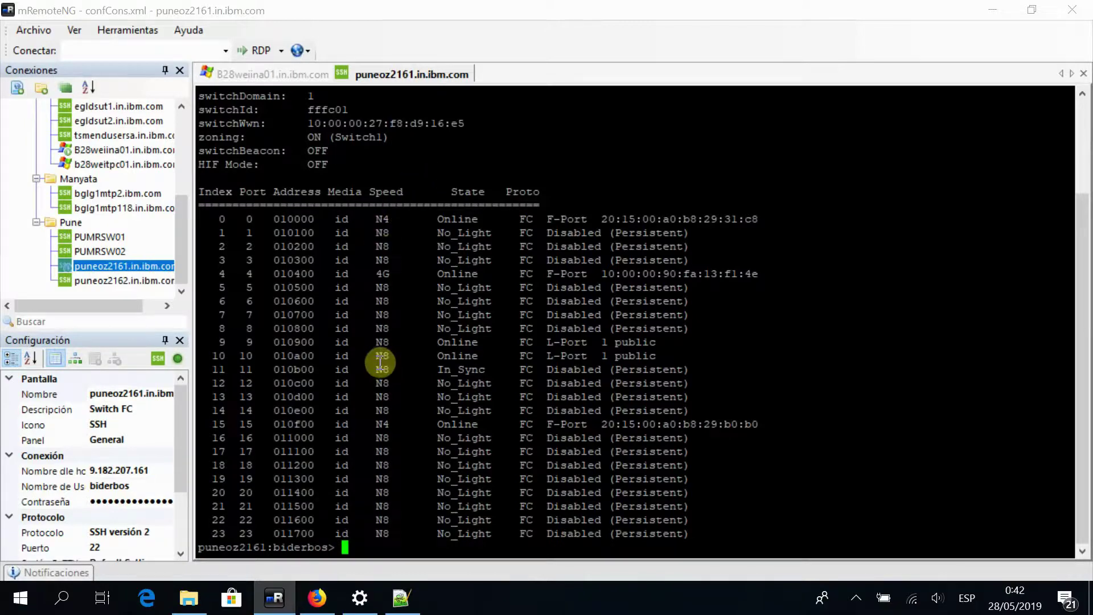
{"action": "scroll", "coordinate": [380, 362], "scroll_direction": "up", "scroll_amount": 3}
{"action": "scroll", "coordinate": [380, 362], "scroll_direction": "down", "scroll_amount": 3}
Start configupload with the sftp protocol, keeping the default no for CRA
{"action": "type", "text": "configupload"}
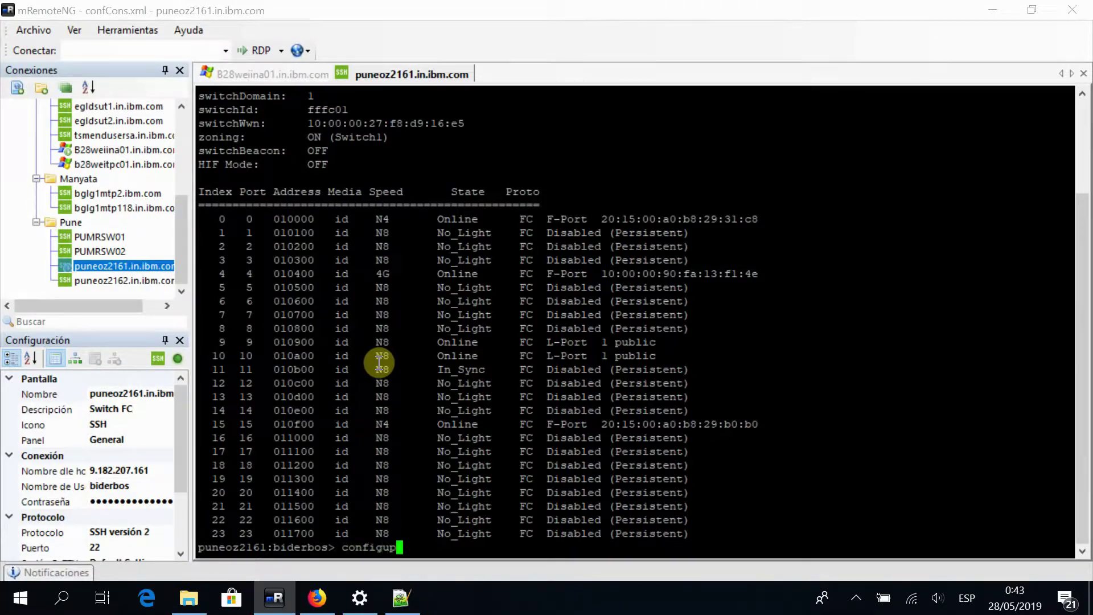
{"action": "key", "text": "Return"}
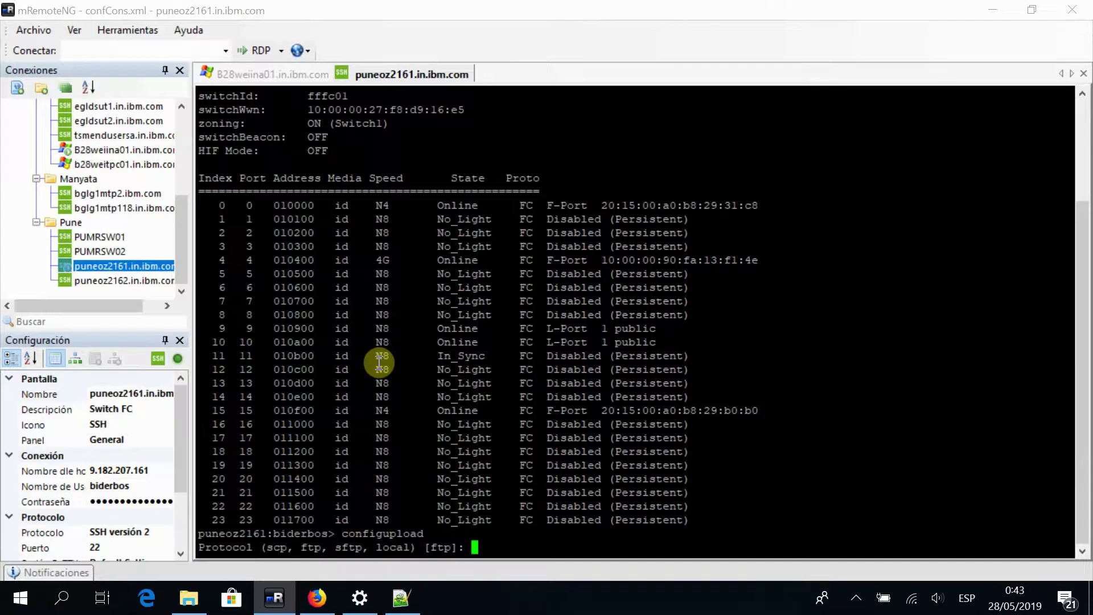
{"action": "type", "text": "sftp"}
{"action": "key", "text": "Return"}
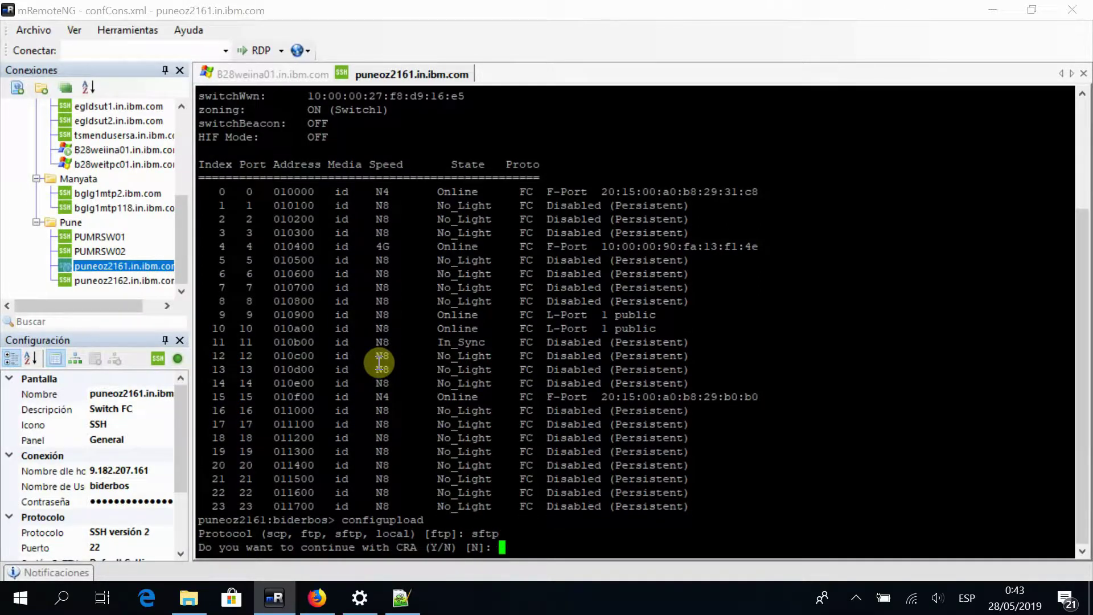
{"action": "key", "text": "Return"}
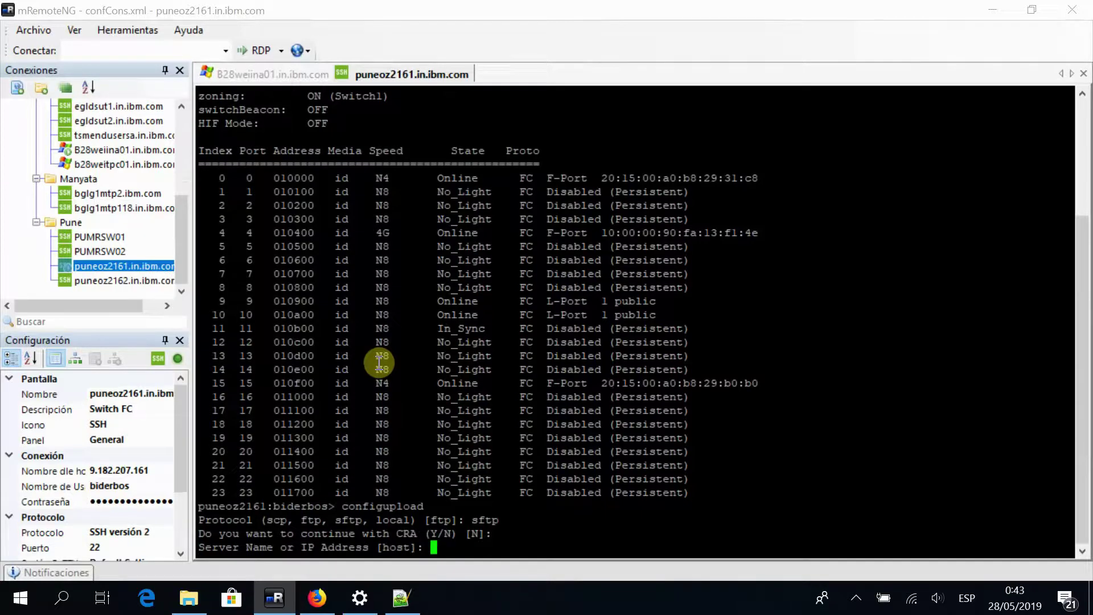
Copy the server IP 9.182.10.70 from infov.txt and return to the terminal
{"action": "left_click", "coordinate": [402, 598]}
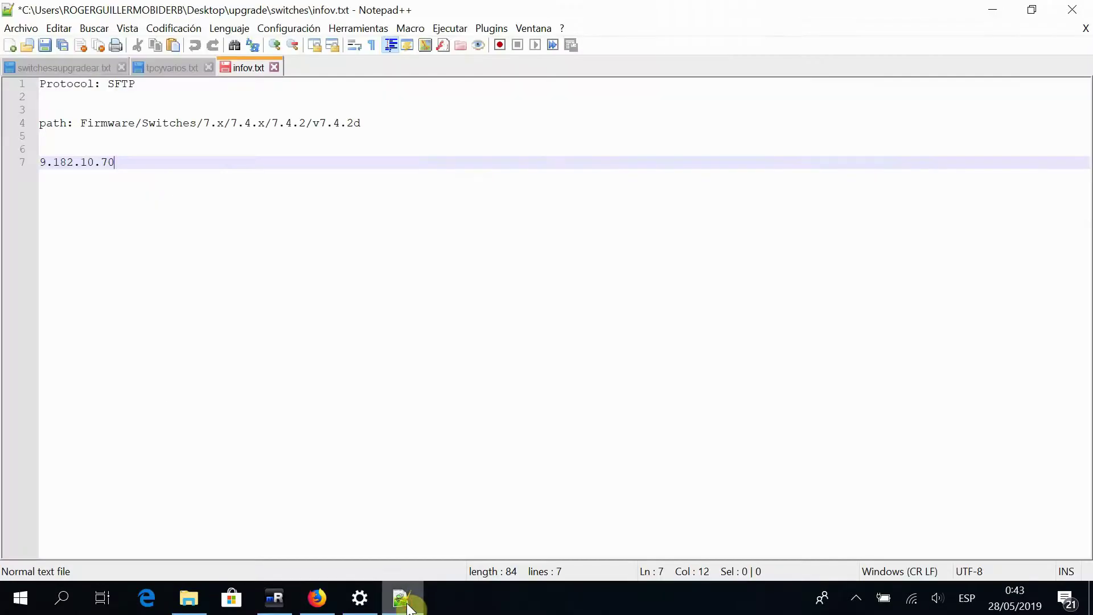
{"action": "left_click_drag", "start_coordinate": [114, 163], "coordinate": [39, 169]}
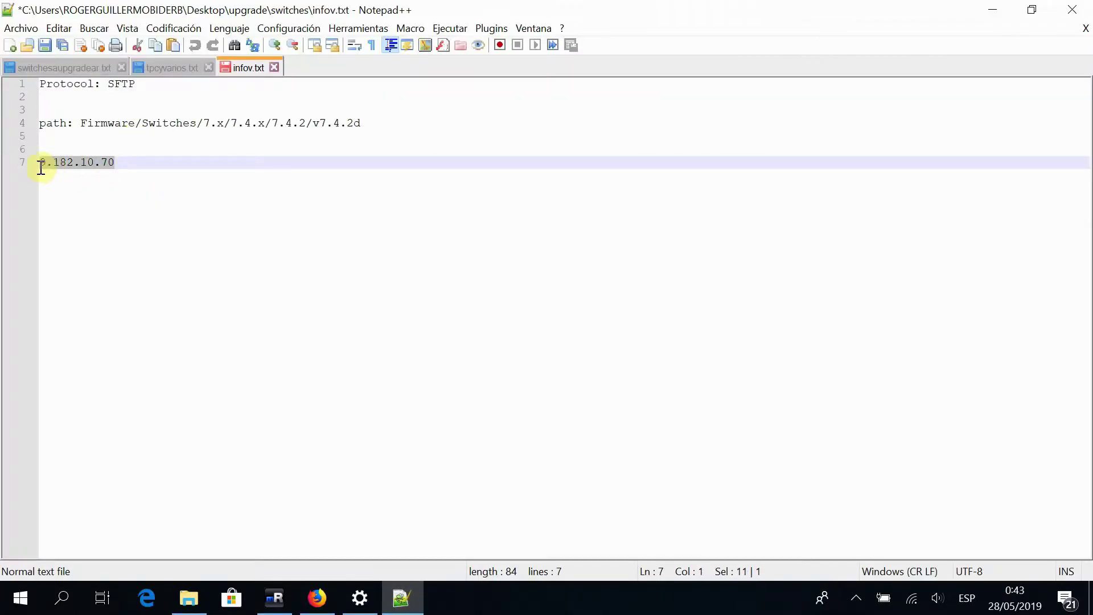
{"action": "right_click", "coordinate": [53, 163]}
{"action": "left_click", "coordinate": [73, 194]}
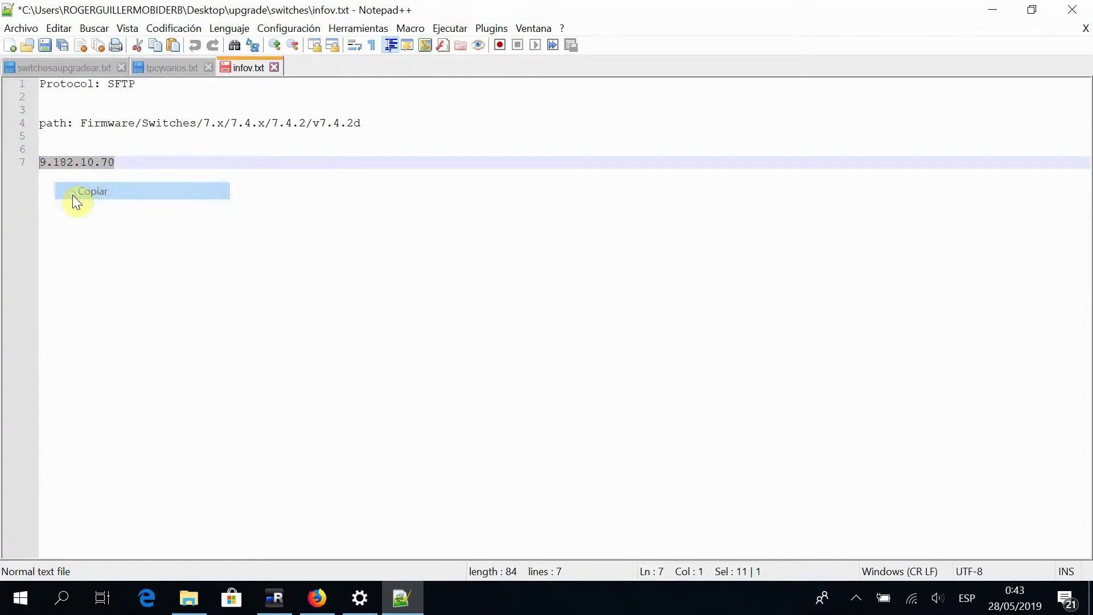
{"action": "left_click", "coordinate": [273, 598]}
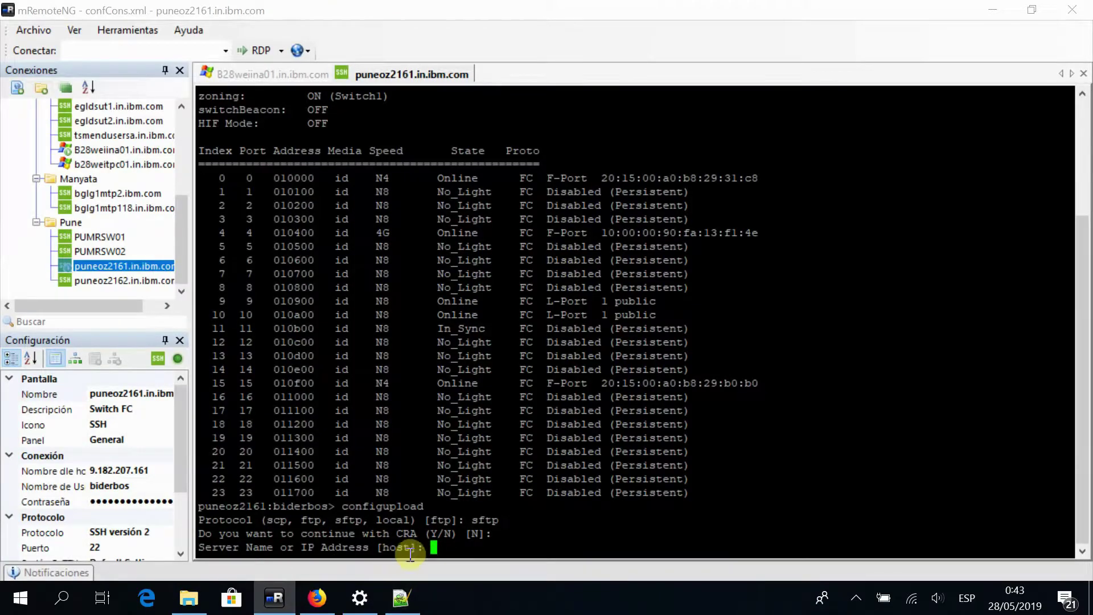
Enter server 9.182.10.70, the user name and path /roger/ at the configupload prompts
{"action": "right_click", "coordinate": [439, 550]}
{"action": "key", "text": "Return"}
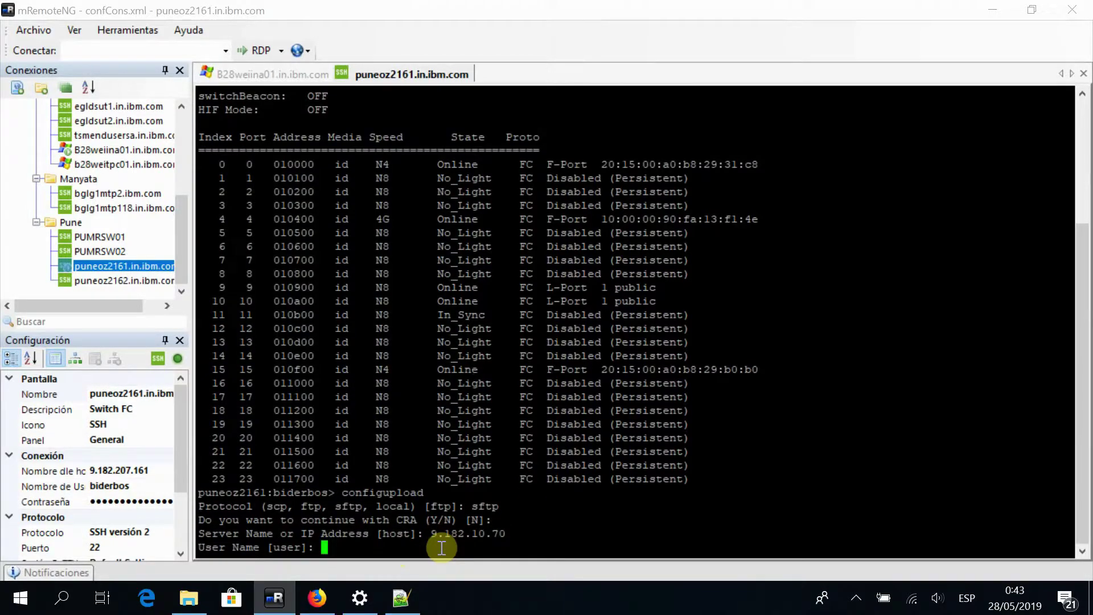
{"action": "type", "text": "admin"}
{"action": "key", "text": "Return"}
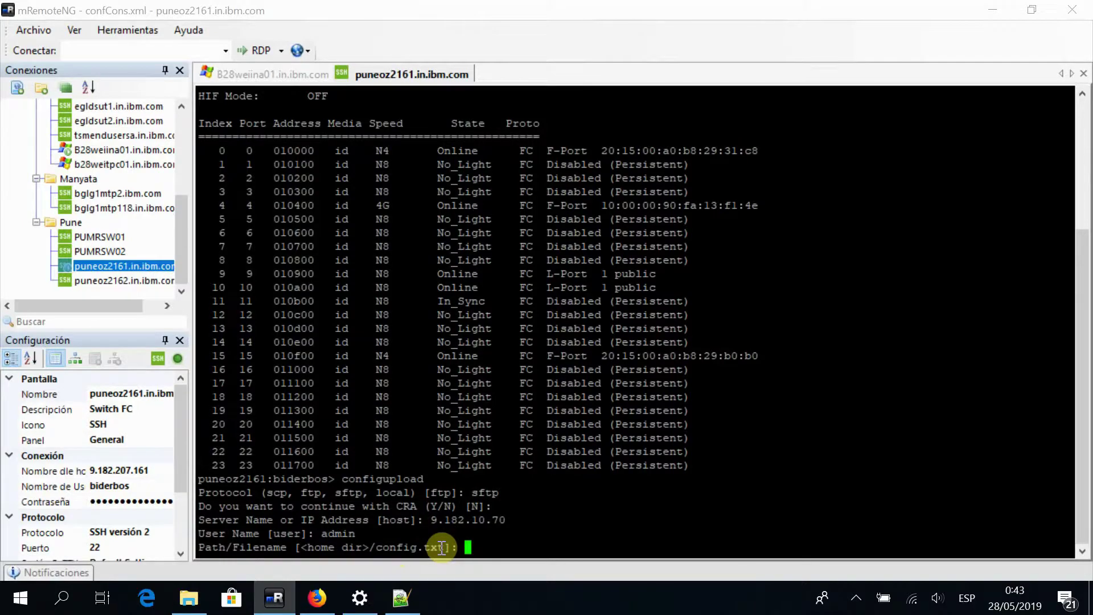
{"action": "type", "text": "/roger/"}
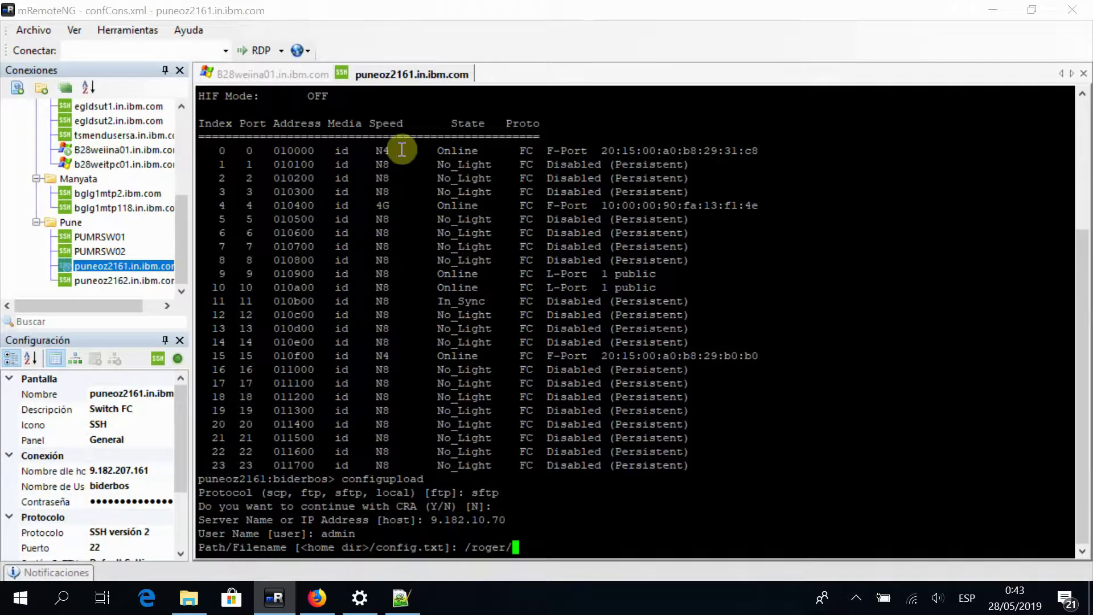
Switch to the B28weiina01 file browser session on the server
{"action": "left_click", "coordinate": [400, 603]}
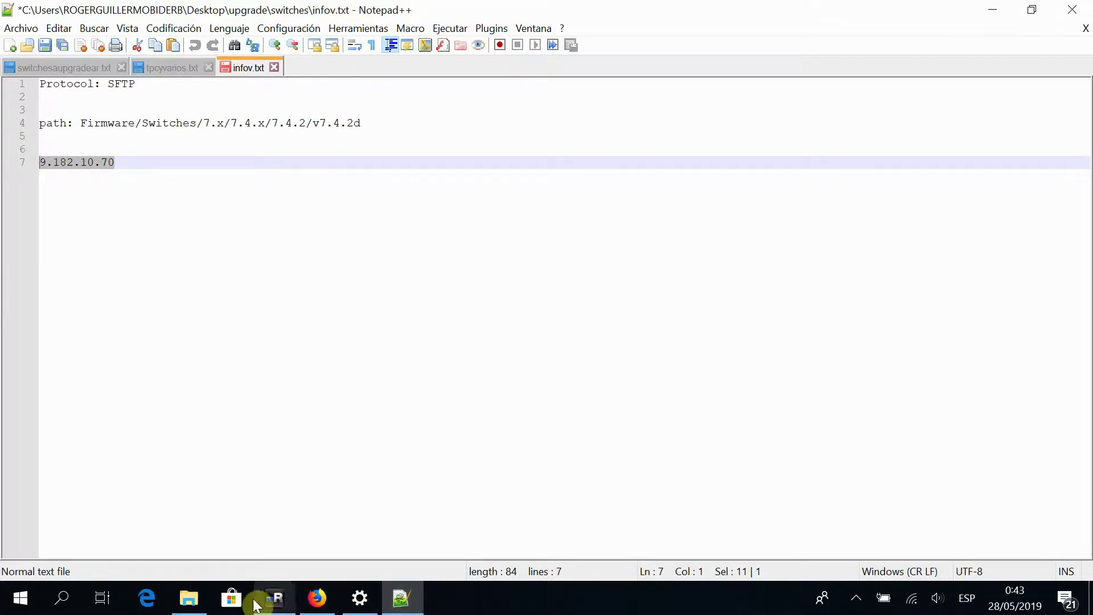
{"action": "left_click", "coordinate": [284, 603]}
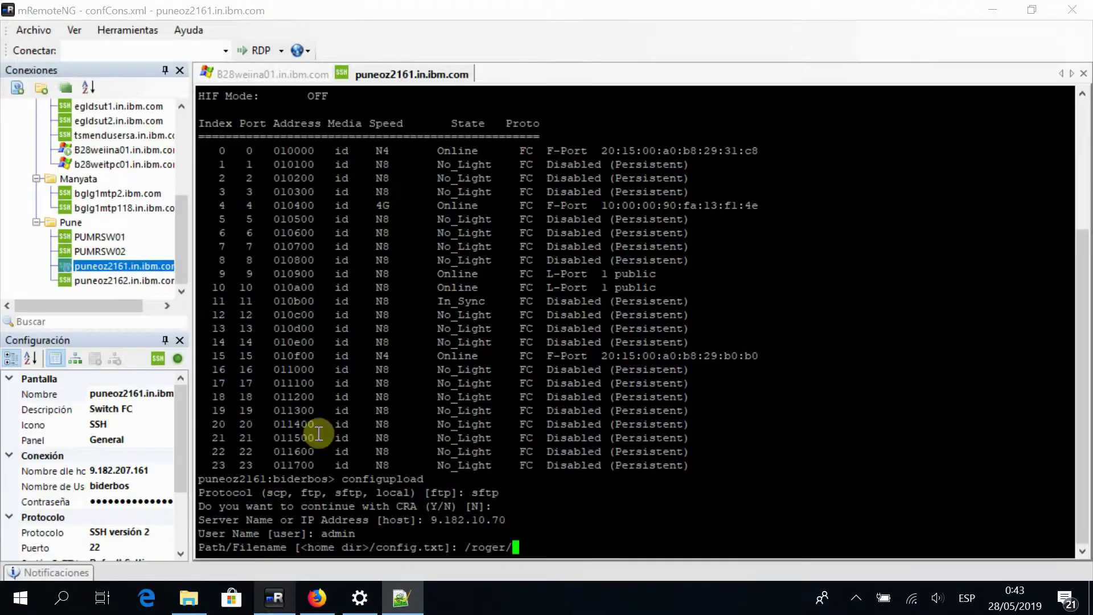
{"action": "left_click", "coordinate": [262, 78]}
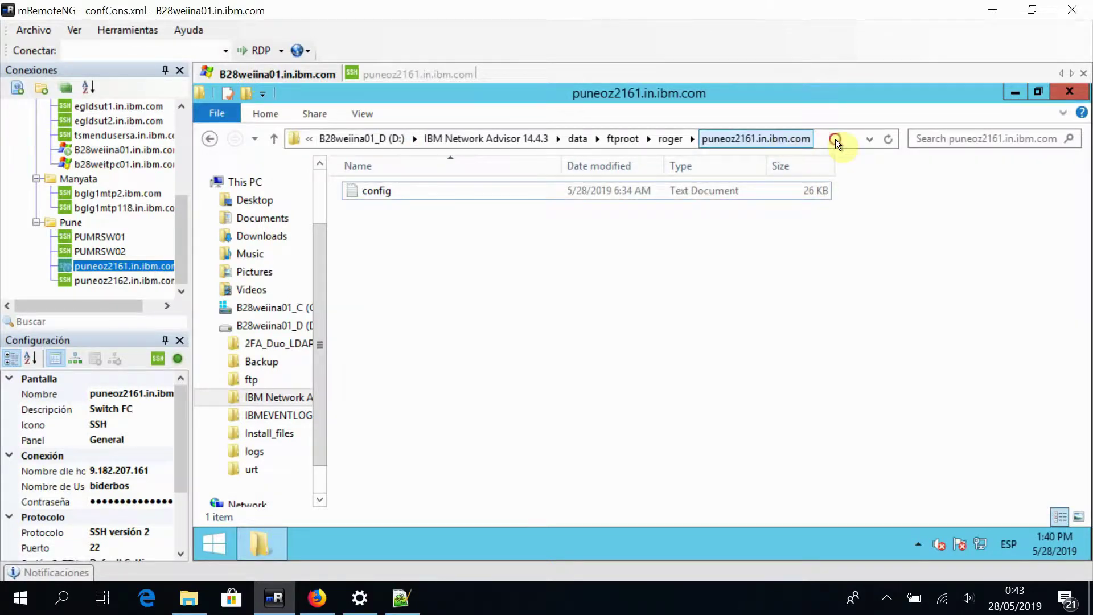
Copy the puneoz2161.in.ibm.com folder name from the server's Explorer address bar
{"action": "left_click", "coordinate": [825, 138]}
{"action": "left_click", "coordinate": [651, 139]}
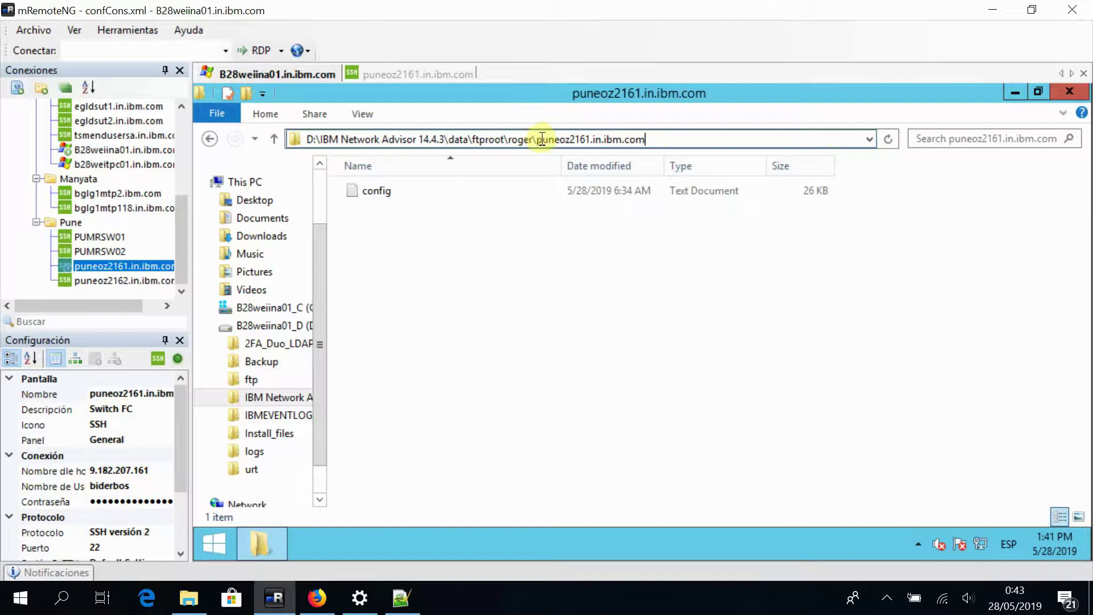
{"action": "left_click_drag", "start_coordinate": [534, 140], "coordinate": [572, 142]}
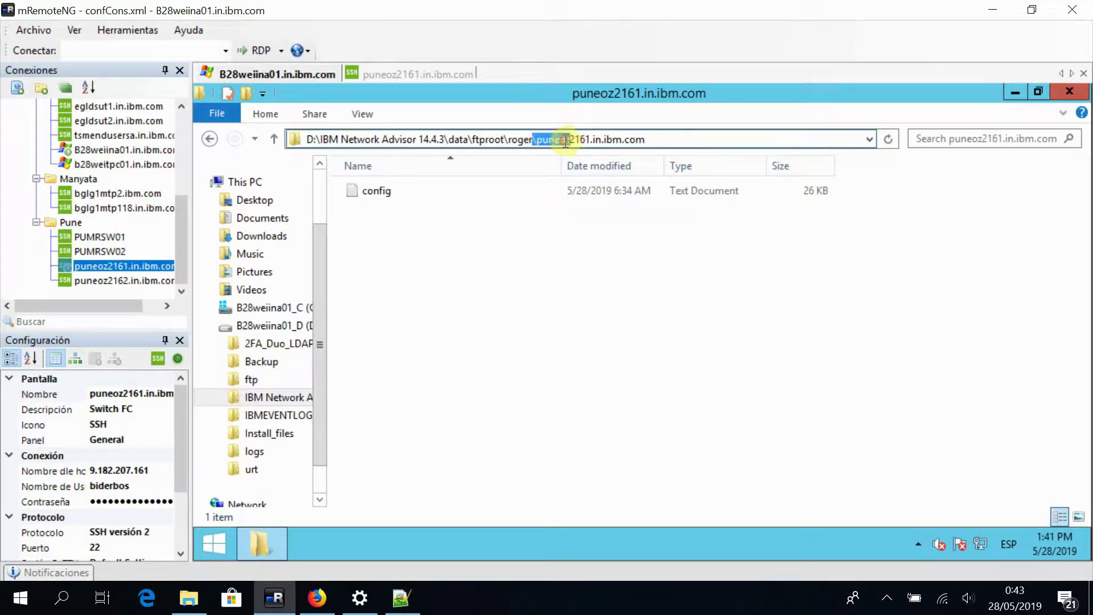
{"action": "left_click", "coordinate": [647, 139]}
{"action": "left_click_drag", "start_coordinate": [567, 138], "coordinate": [537, 139]}
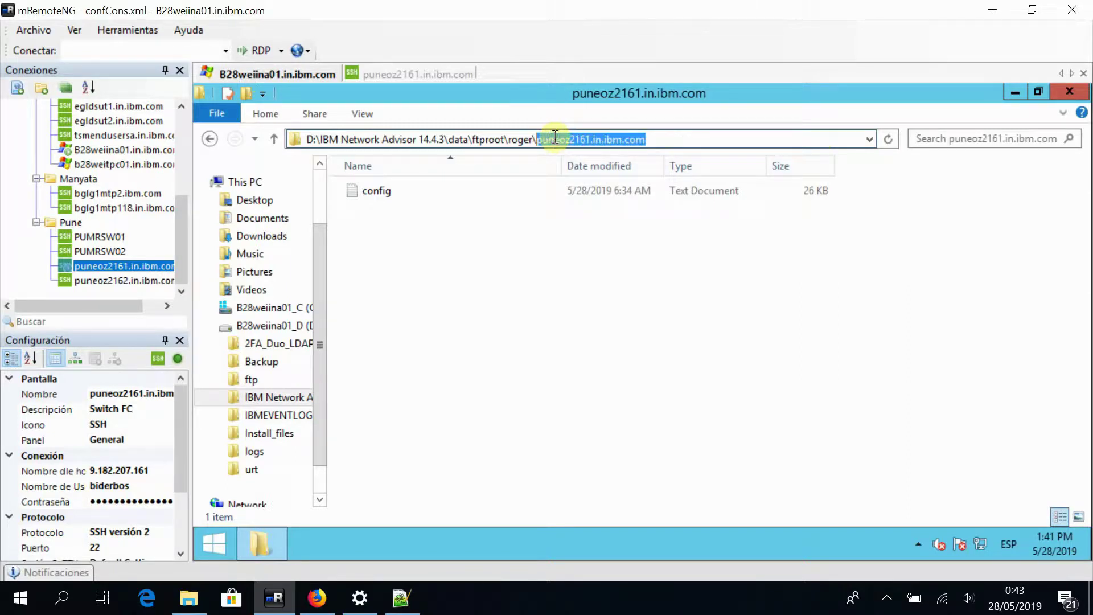
{"action": "right_click", "coordinate": [555, 139]}
{"action": "left_click", "coordinate": [595, 190]}
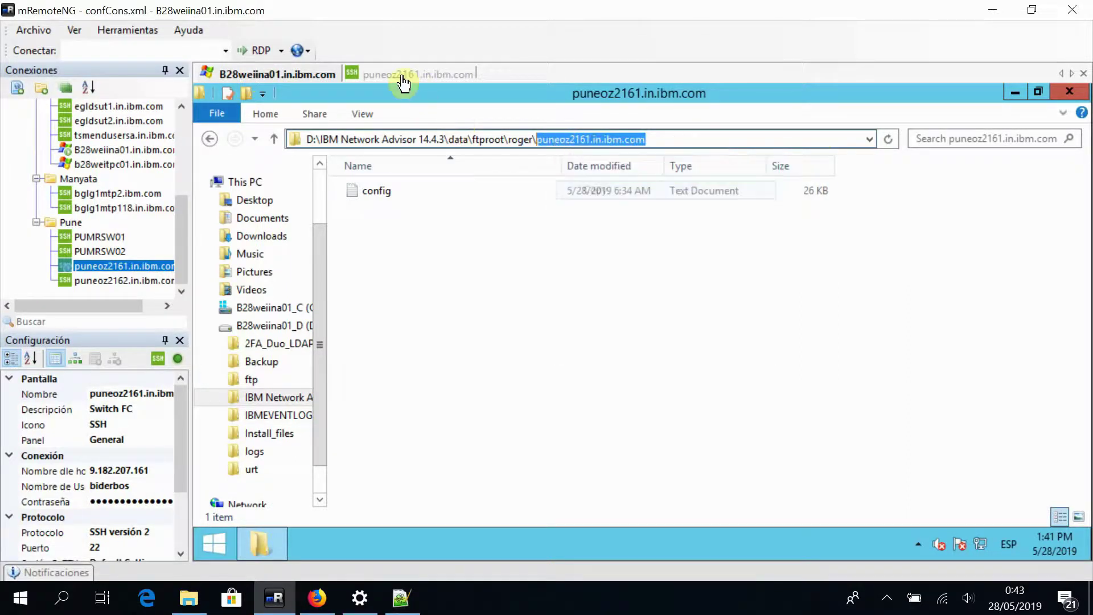
{"action": "left_click", "coordinate": [402, 74]}
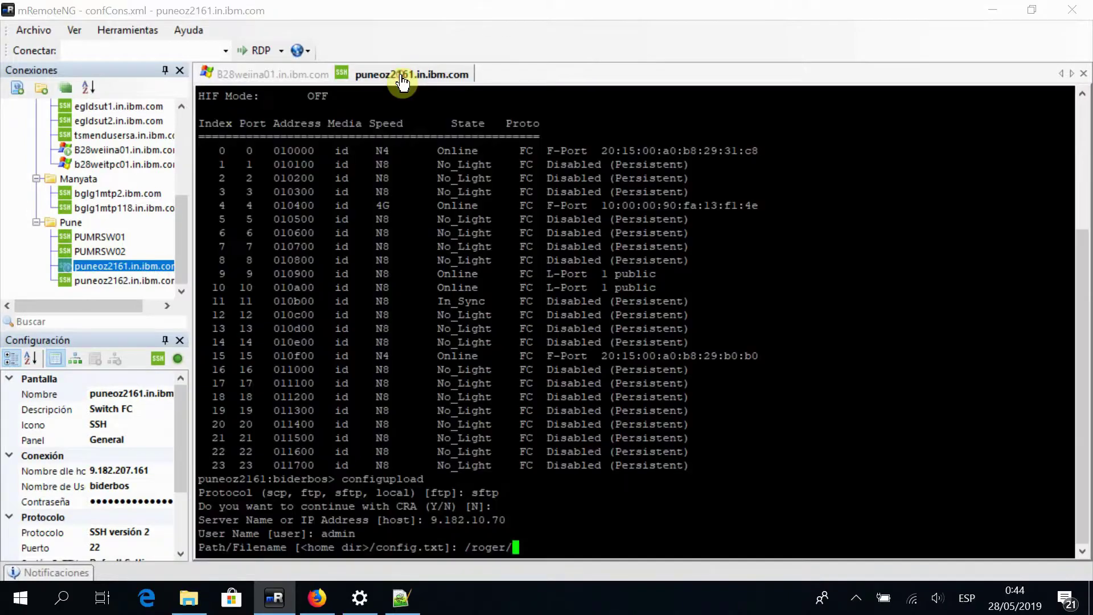
Upload the config to /roger/puneoz2161.in.ibm.com/configvideo.txt with the default all section and the password
{"action": "right_click", "coordinate": [541, 542]}
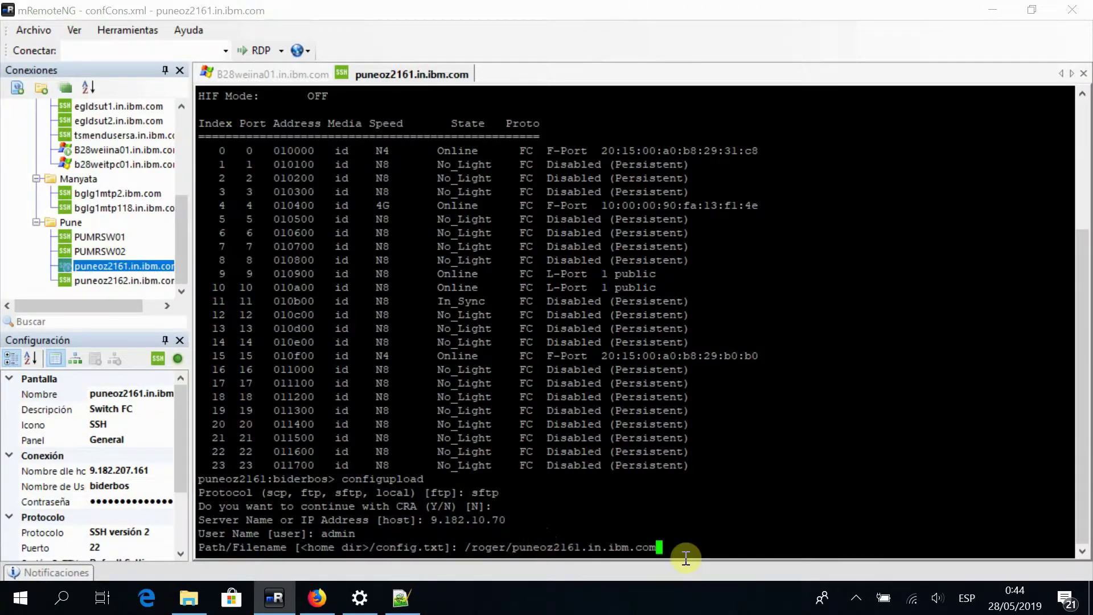
{"action": "type", "text": "/configvideo.txt"}
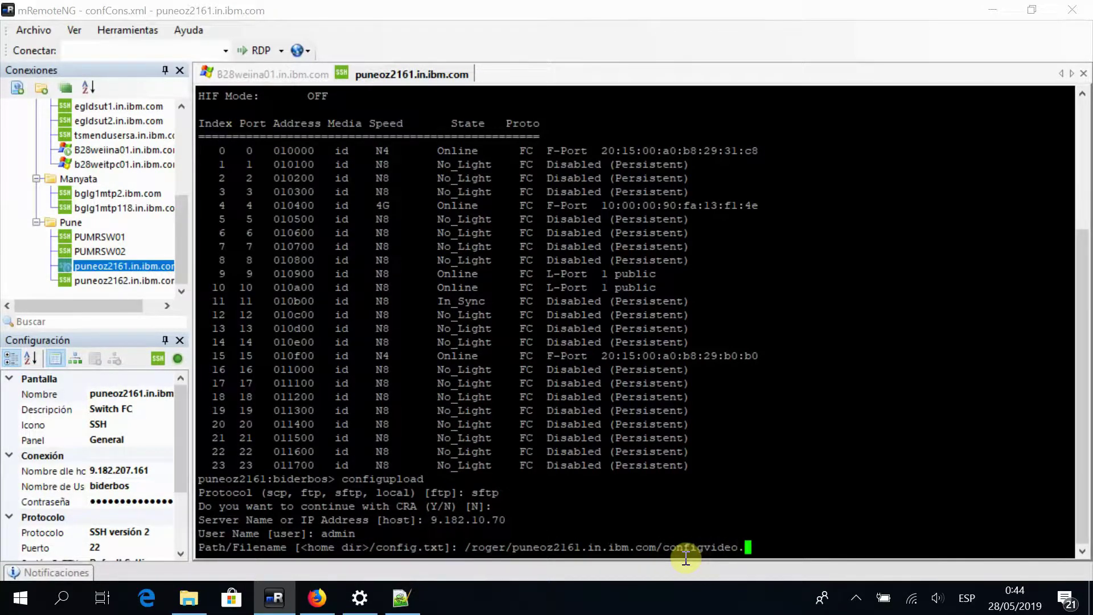
{"action": "key", "text": "Return"}
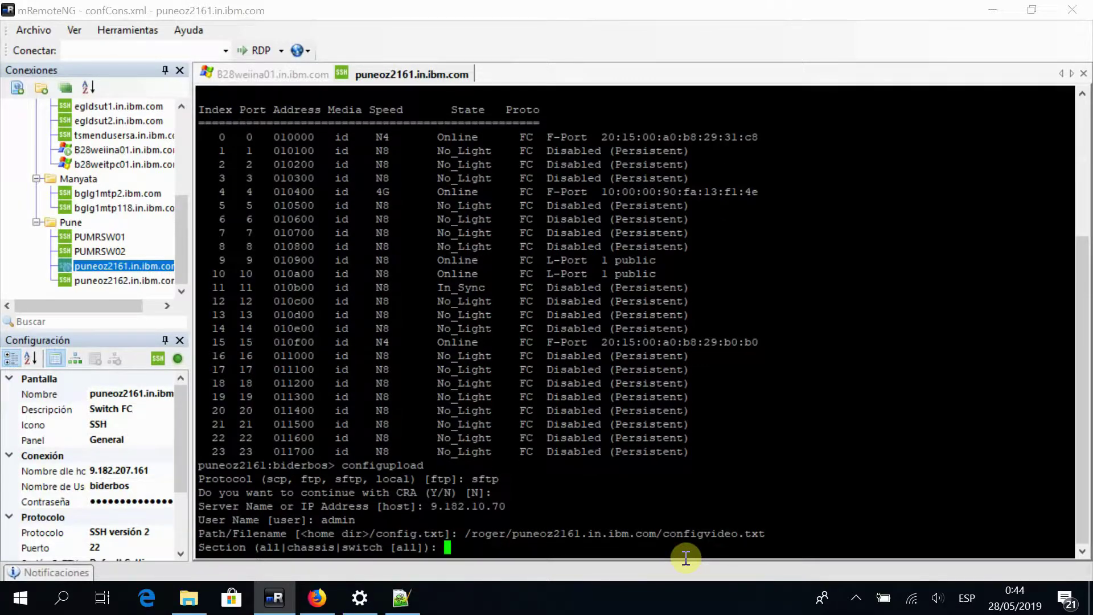
{"action": "key", "text": "Return"}
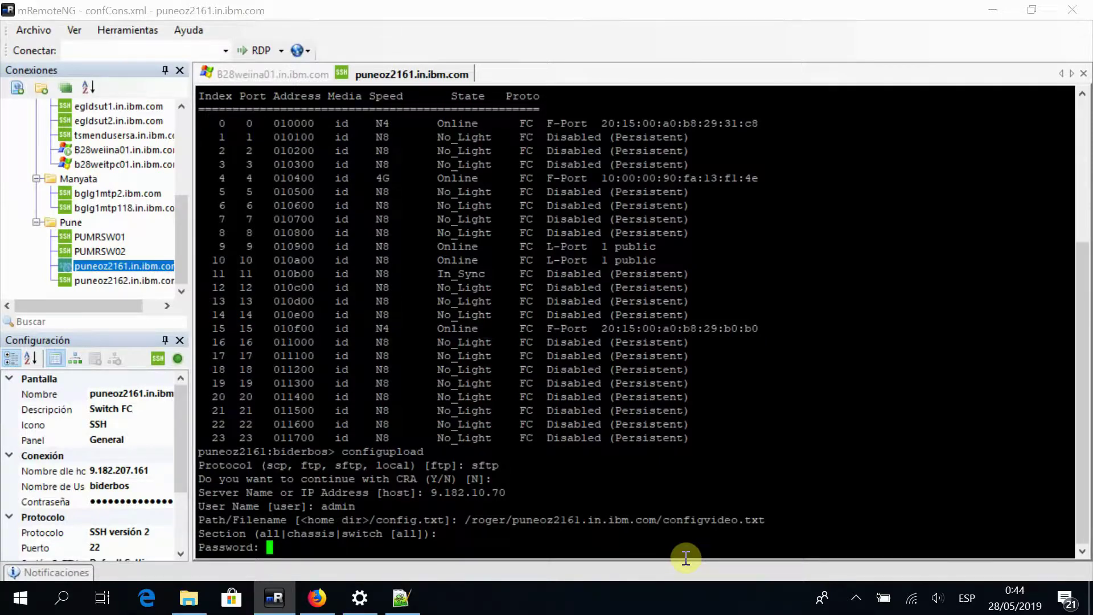
{"action": "key", "text": "Return"}
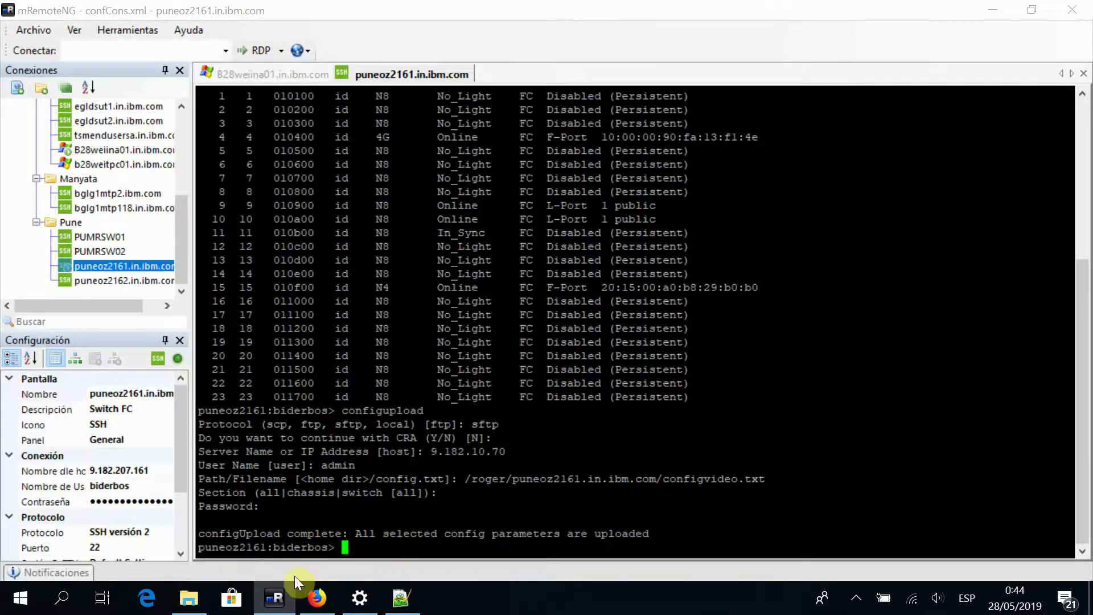
{"action": "left_click", "coordinate": [285, 607]}
Confirm the uploaded configvideo file appears in the switch's folder on the server
{"action": "left_click", "coordinate": [285, 607]}
{"action": "left_click", "coordinate": [284, 606]}
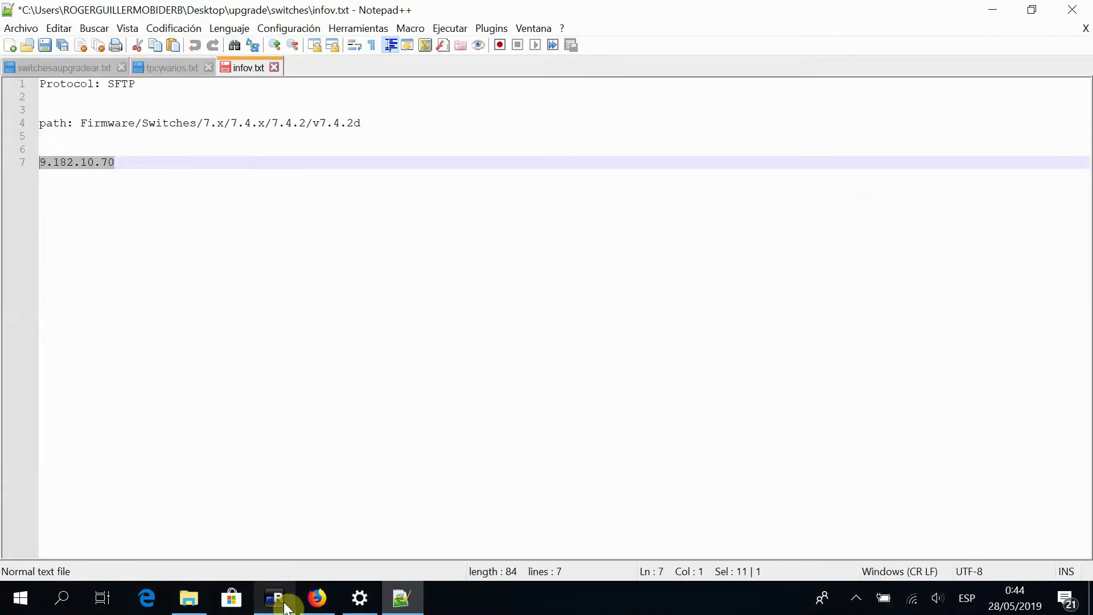
{"action": "left_click", "coordinate": [285, 606]}
{"action": "left_click", "coordinate": [277, 77]}
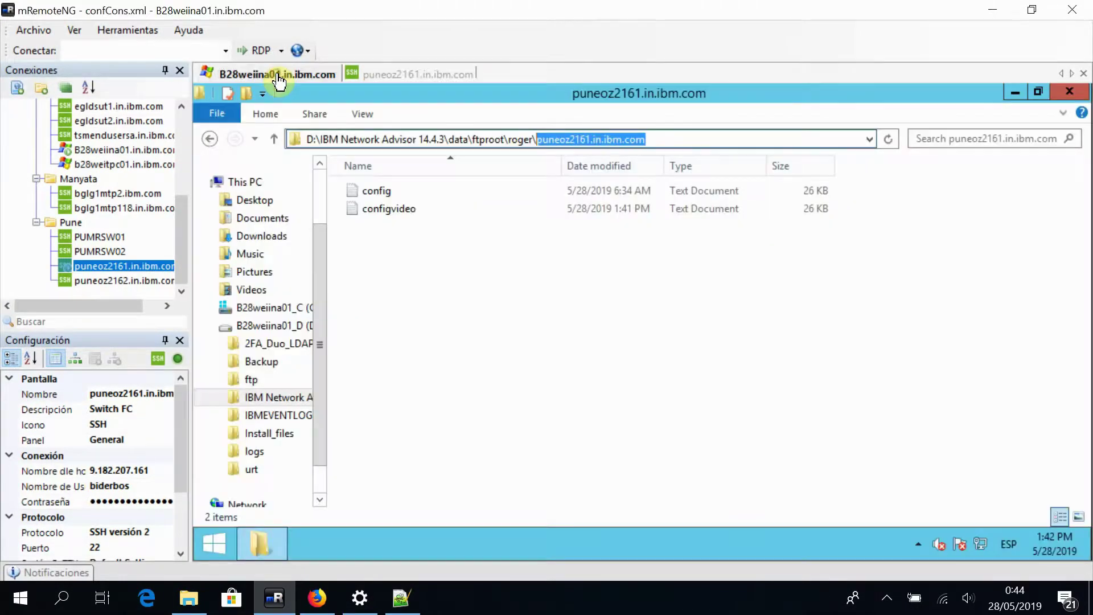
{"action": "left_click", "coordinate": [399, 210]}
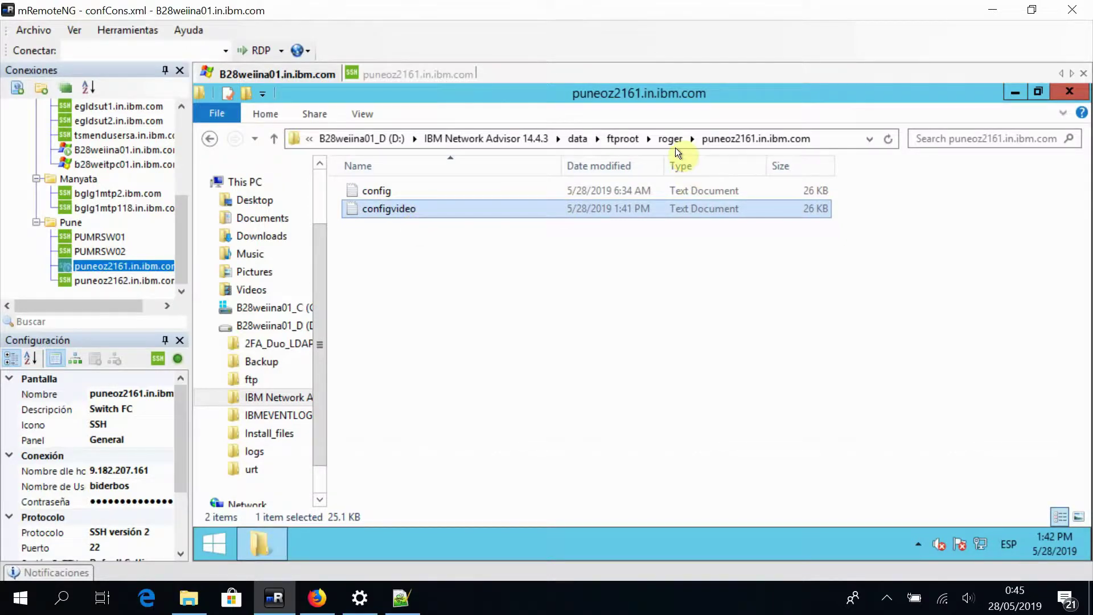
Go up to the ftproot folder and bring the infov.txt notes forward
{"action": "left_click", "coordinate": [622, 138]}
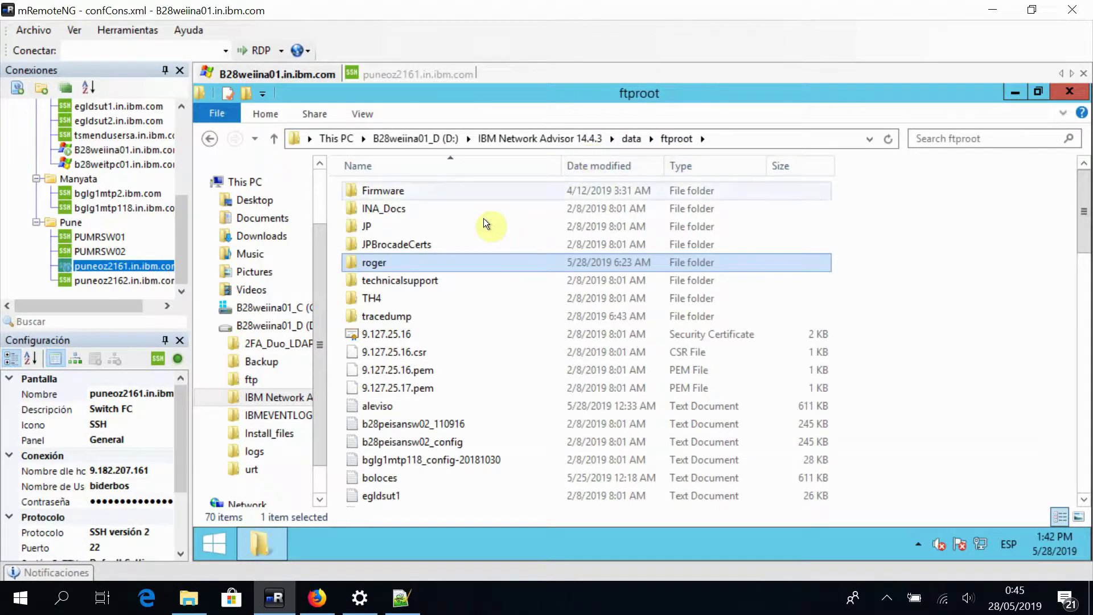
{"action": "left_click", "coordinate": [741, 138]}
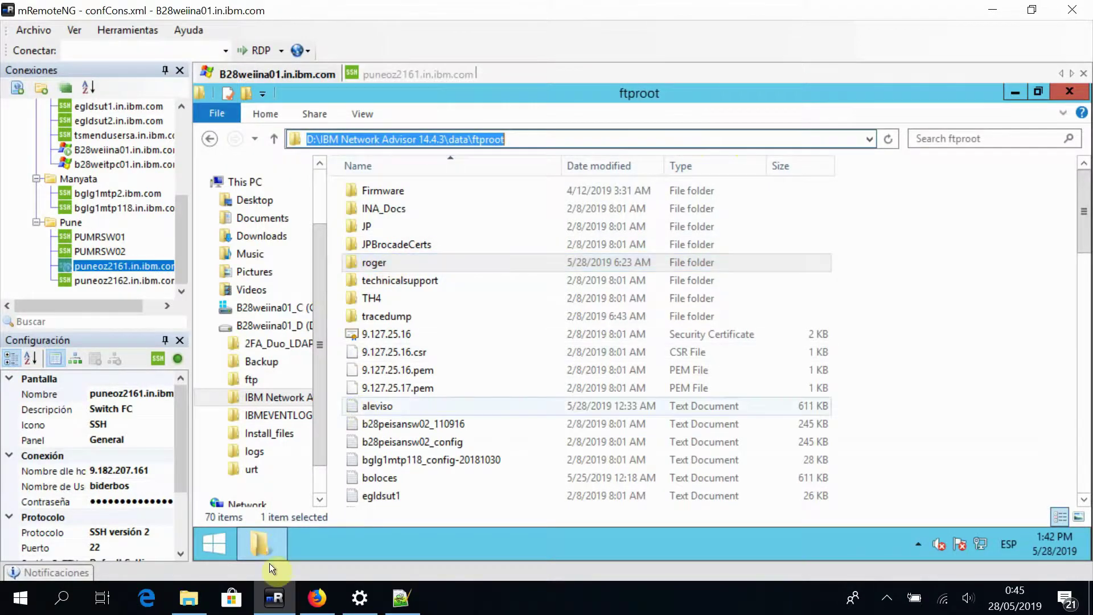
{"action": "left_click", "coordinate": [399, 599]}
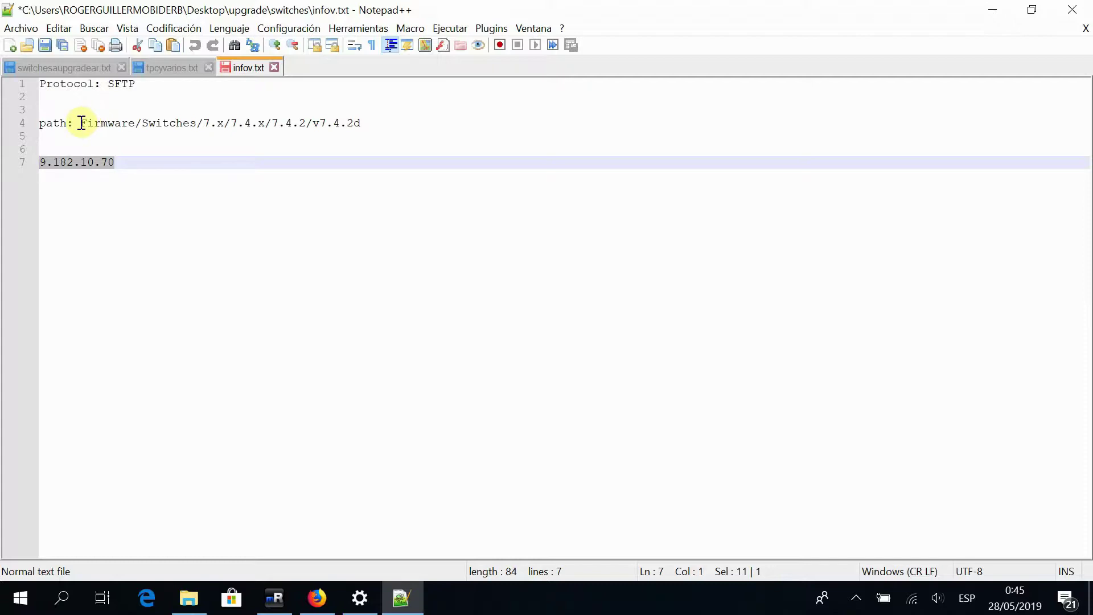
{"action": "left_click_drag", "start_coordinate": [82, 123], "coordinate": [360, 120]}
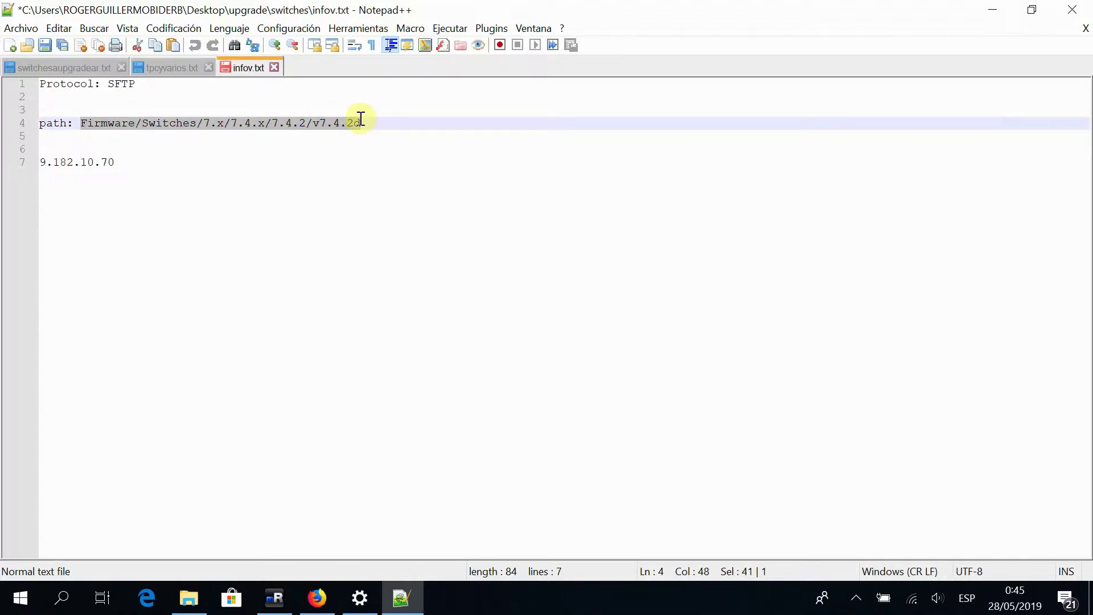
{"action": "left_click", "coordinate": [191, 119]}
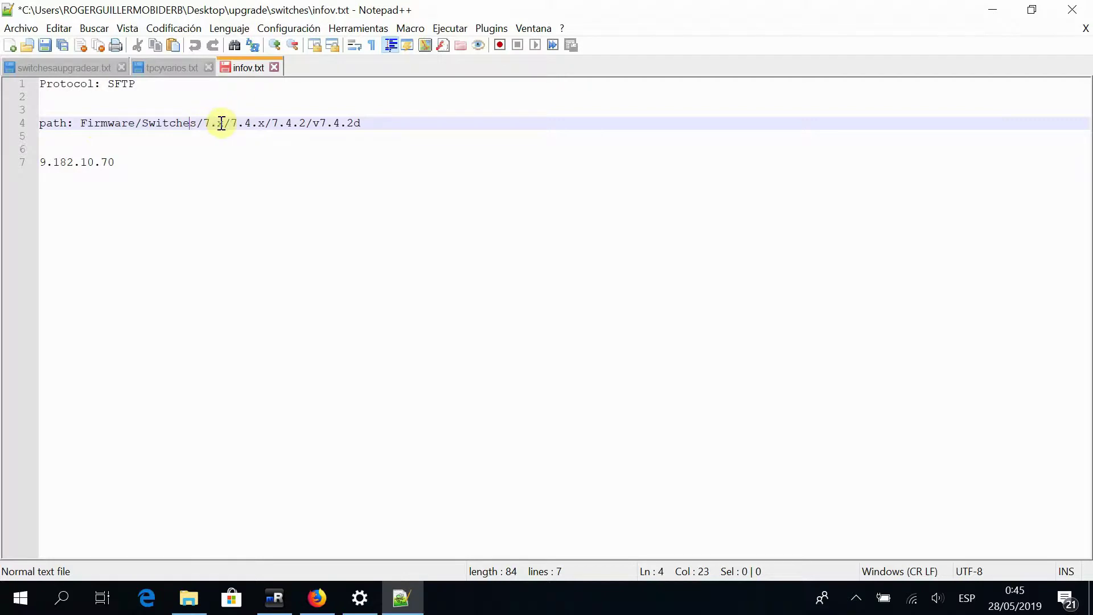
{"action": "left_click_drag", "start_coordinate": [223, 123], "coordinate": [80, 123]}
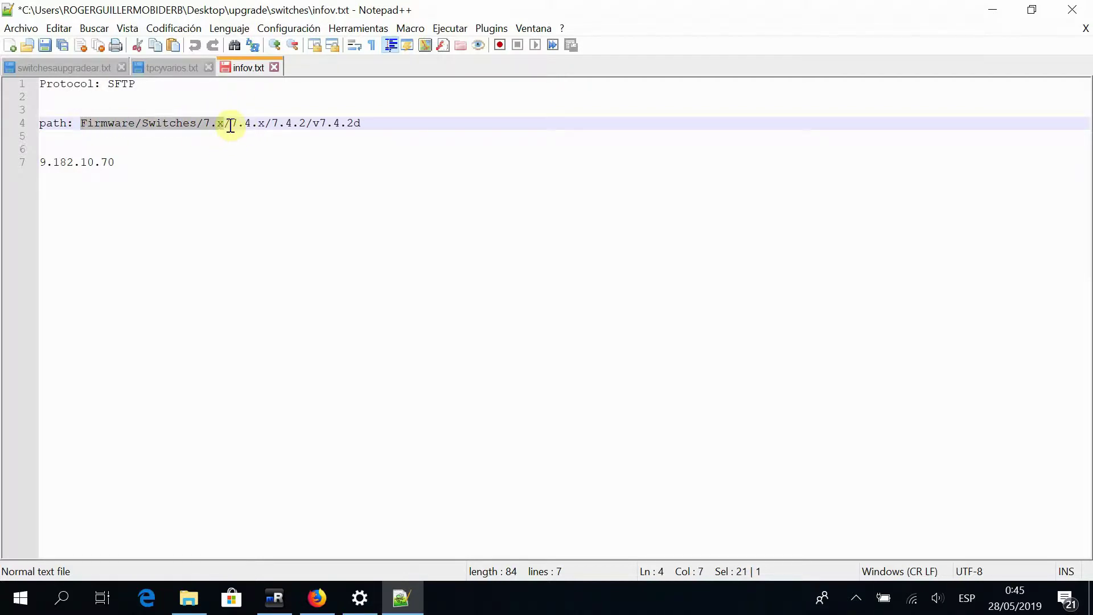
{"action": "left_click_drag", "start_coordinate": [230, 123], "coordinate": [359, 124]}
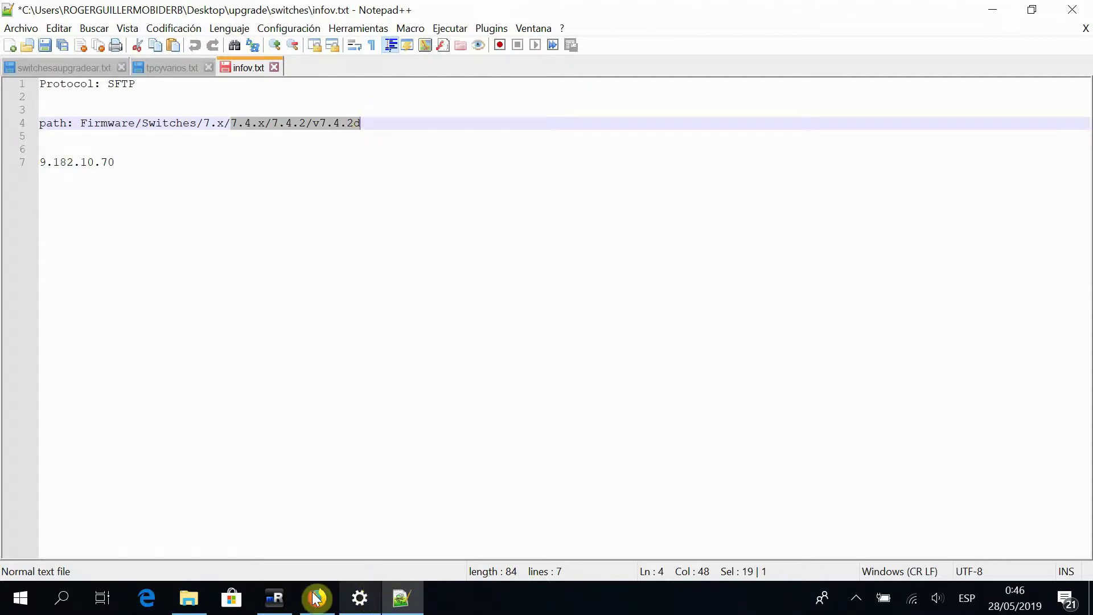
{"action": "left_click", "coordinate": [290, 592]}
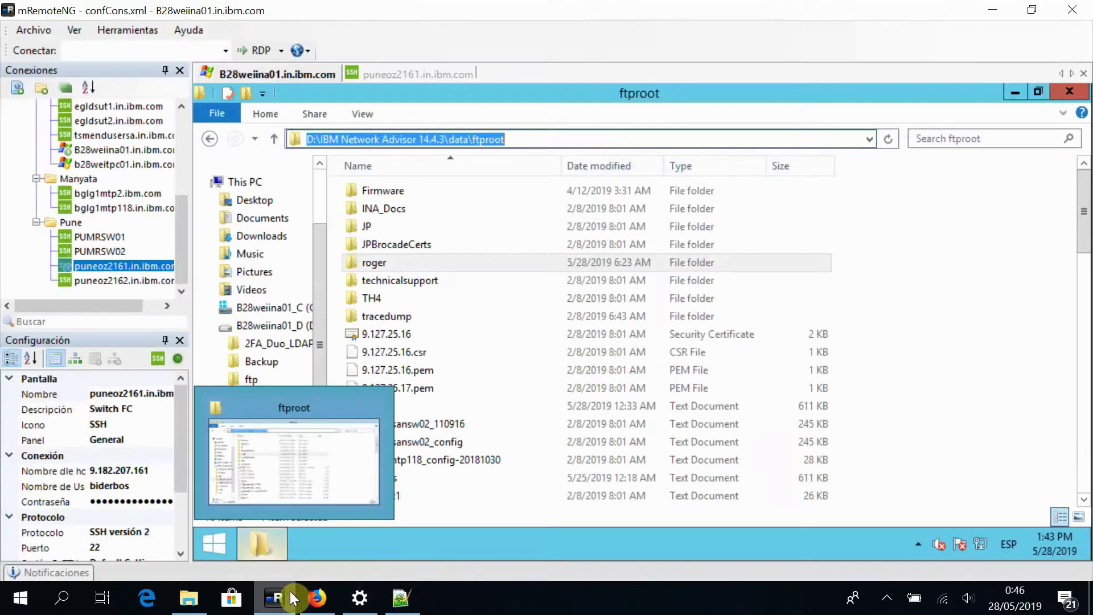
Browse Firmware\Switches\7.x\7.4.x\7.4.2 on the server
{"action": "double_click", "coordinate": [435, 189]}
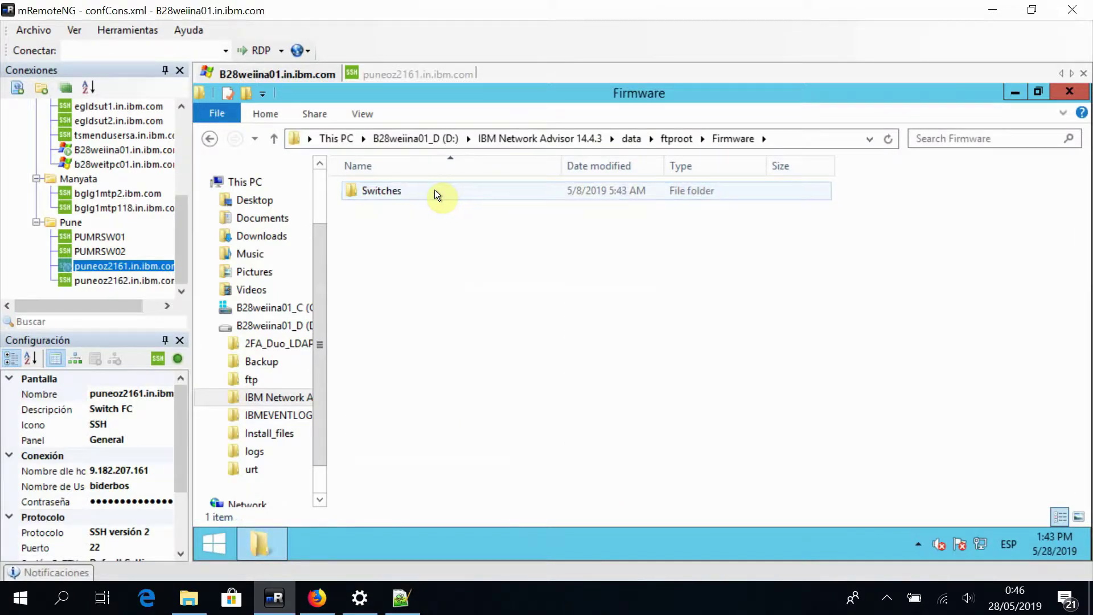
{"action": "double_click", "coordinate": [435, 190]}
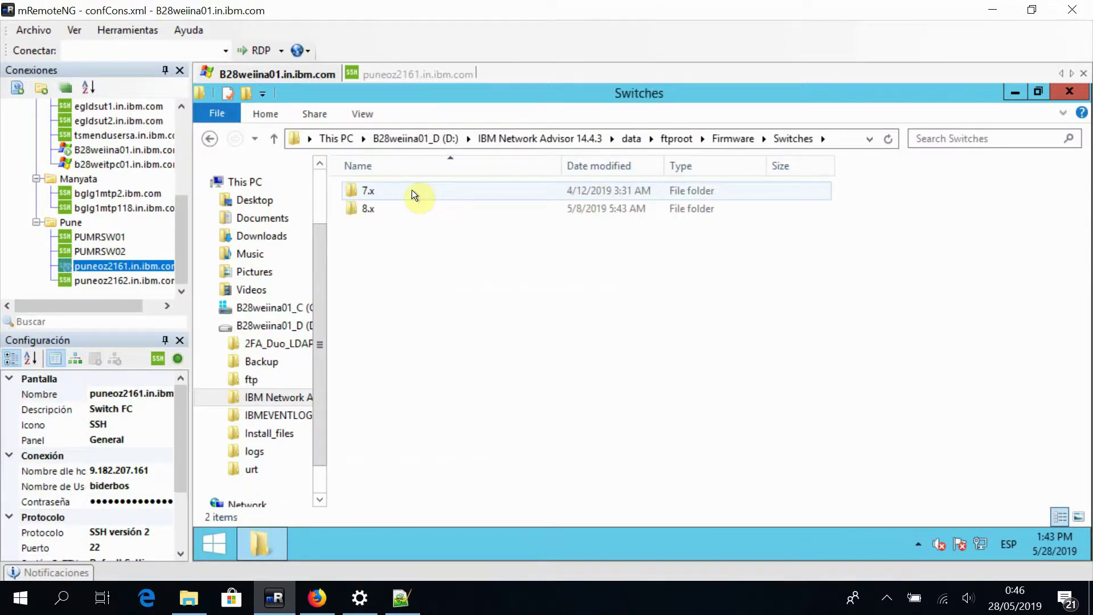
{"action": "double_click", "coordinate": [387, 210]}
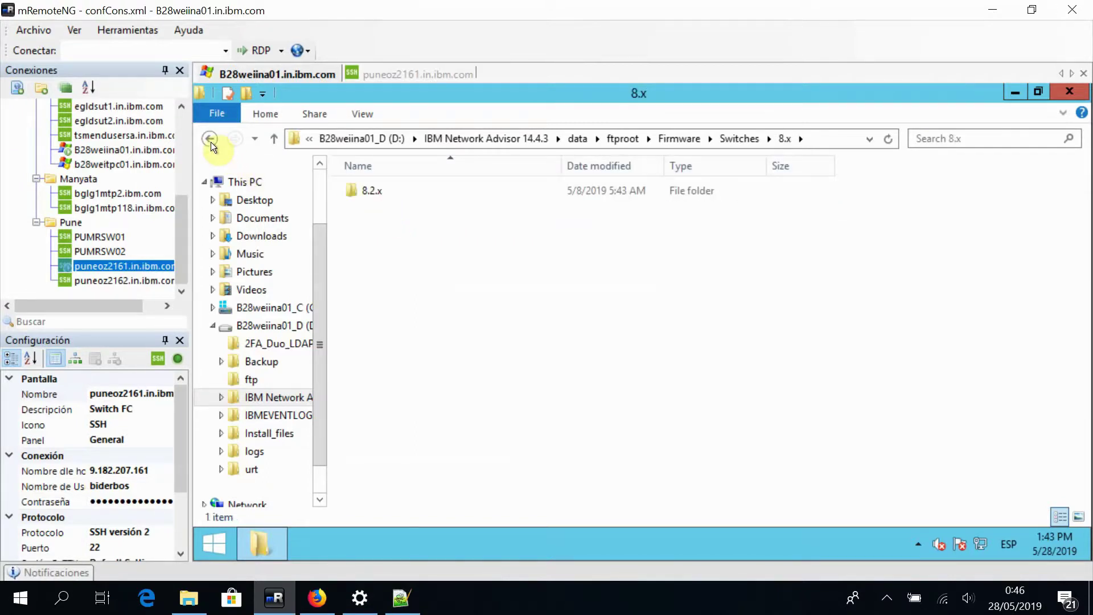
{"action": "left_click", "coordinate": [210, 140]}
{"action": "double_click", "coordinate": [393, 188]}
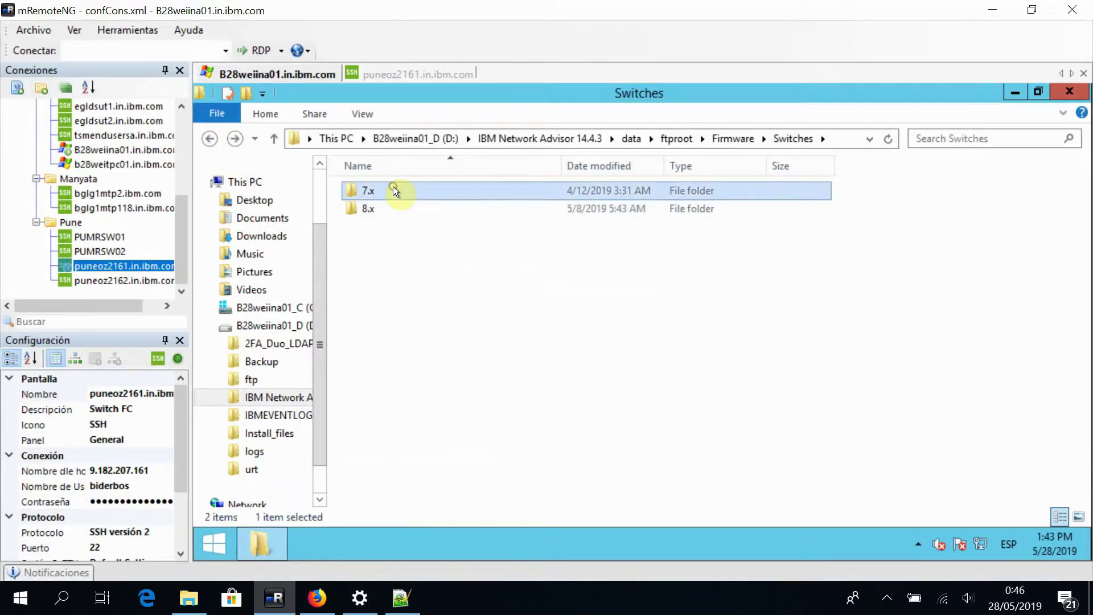
{"action": "double_click", "coordinate": [394, 190]}
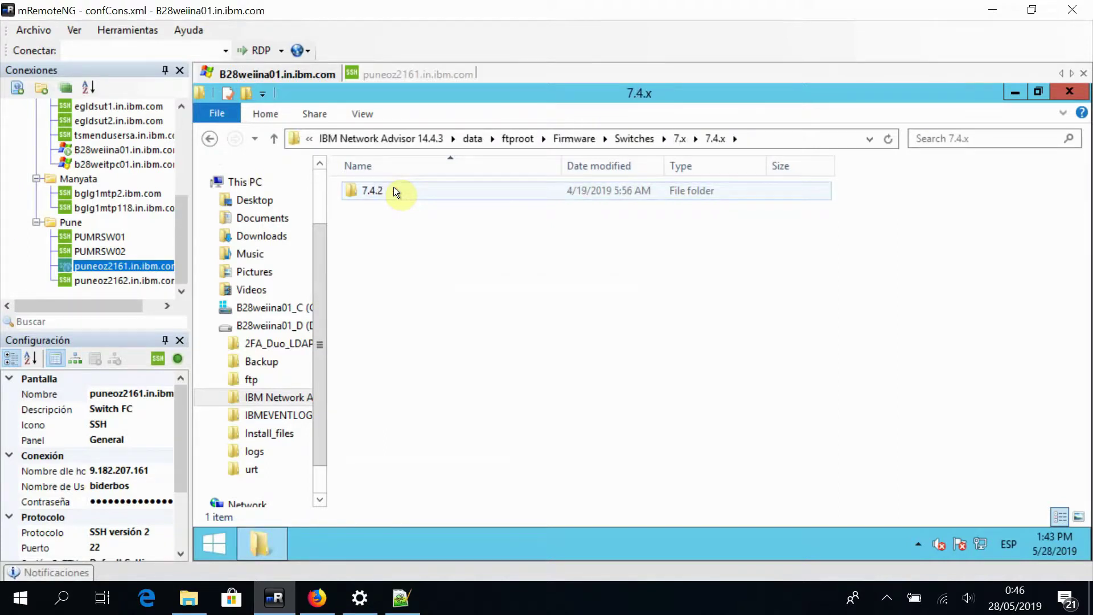
{"action": "double_click", "coordinate": [395, 191]}
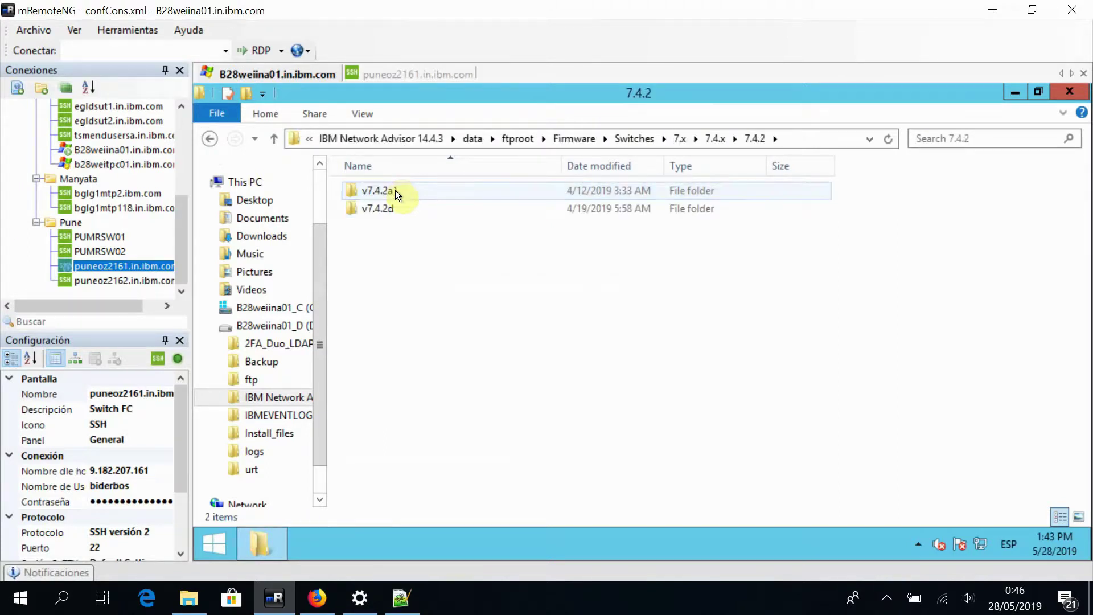
Locate the v7.4.2d firmware folder, then return to ftproot
{"action": "left_click", "coordinate": [412, 189]}
{"action": "mouse_move", "coordinate": [402, 214]}
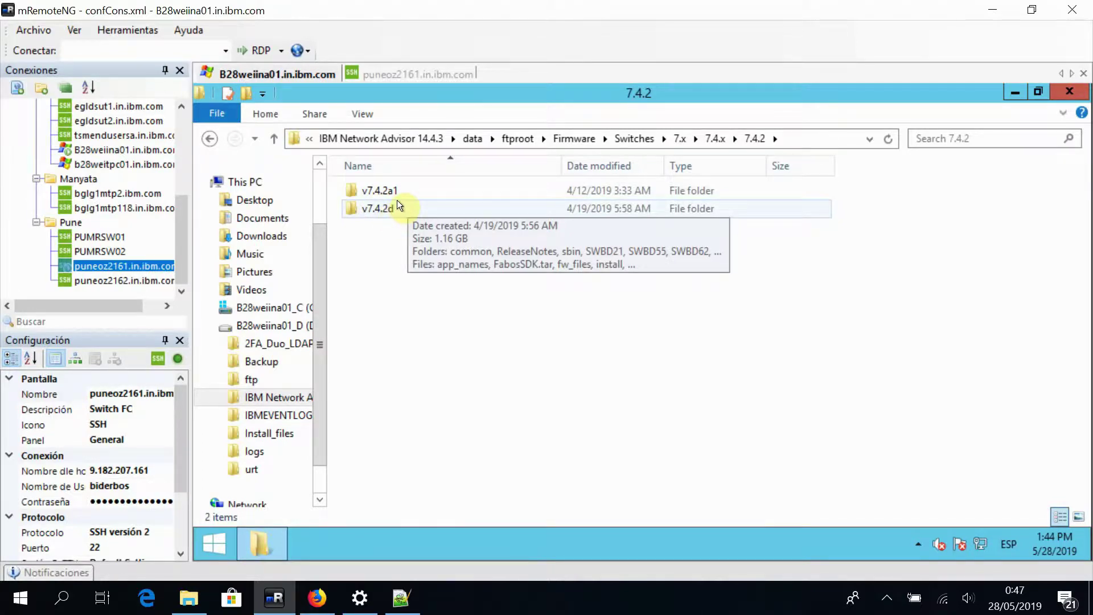
{"action": "left_click", "coordinate": [413, 192]}
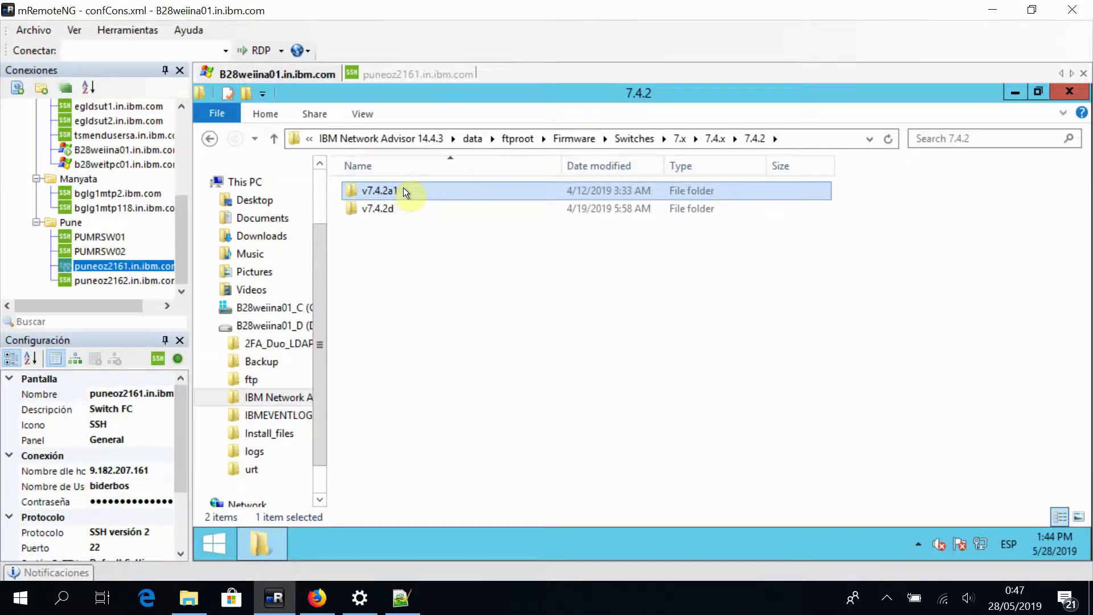
{"action": "left_click", "coordinate": [380, 210]}
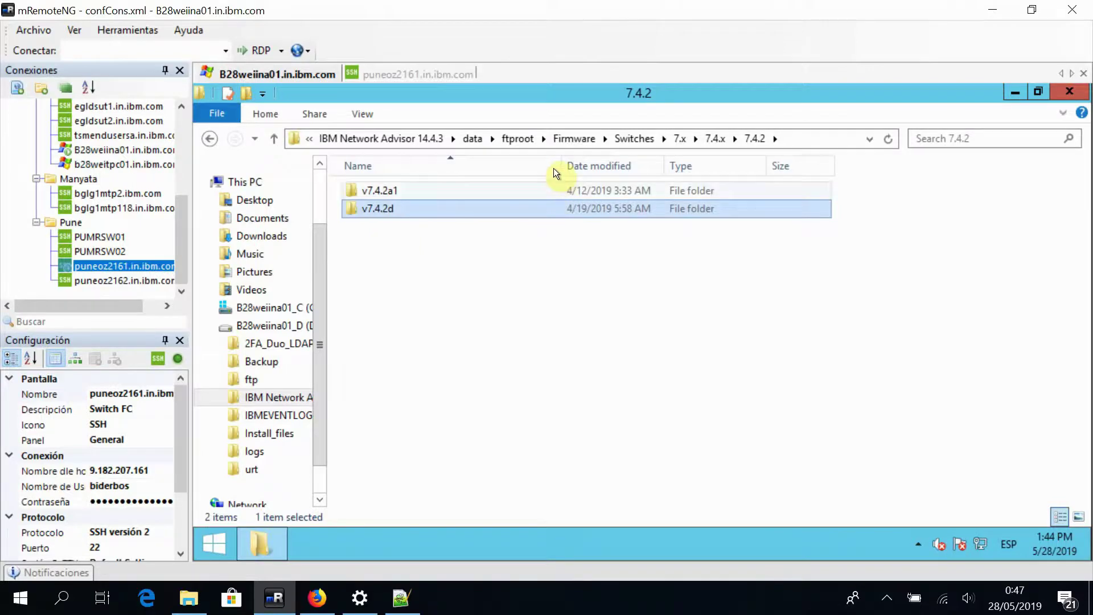
{"action": "left_click", "coordinate": [516, 139]}
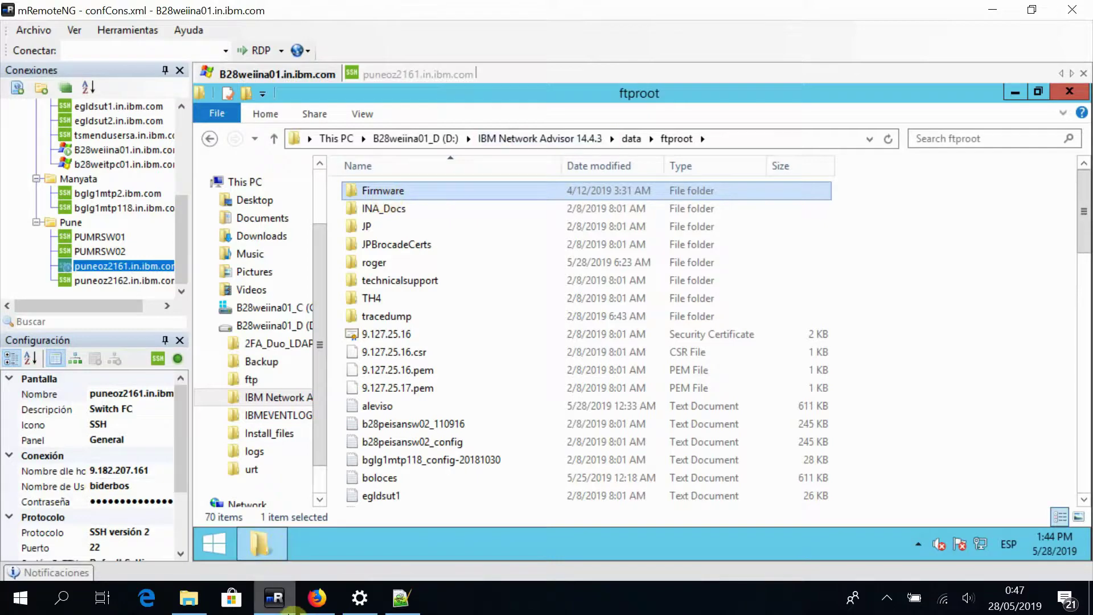
Run firmwareshow on puneoz2161, showing FOS v7.4.1d as primary and secondary
{"action": "left_click", "coordinate": [275, 602]}
{"action": "left_click", "coordinate": [274, 603]}
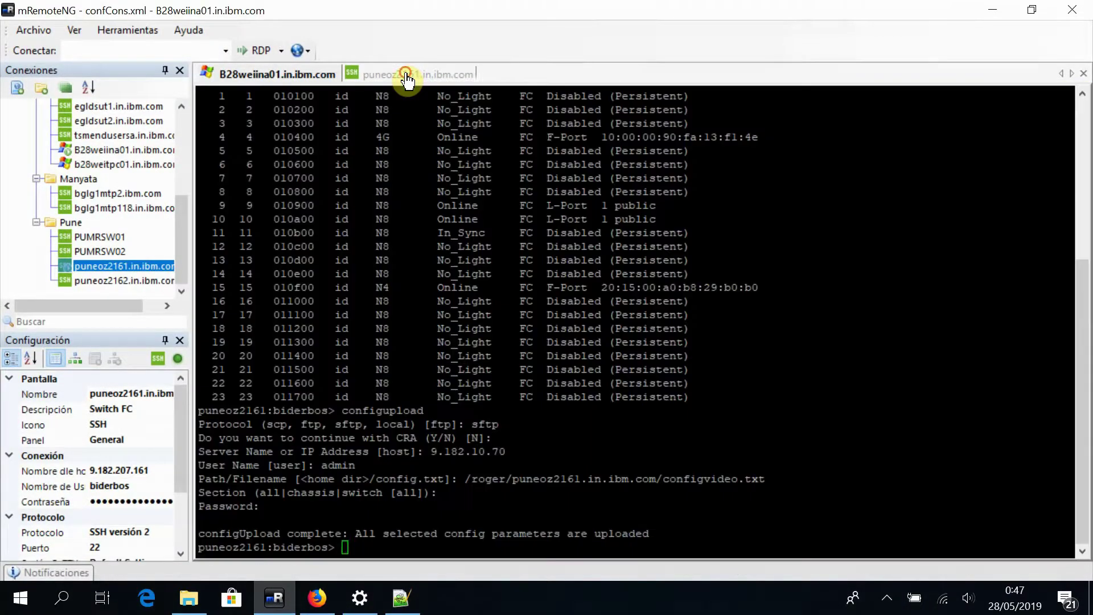
{"action": "left_click", "coordinate": [409, 74]}
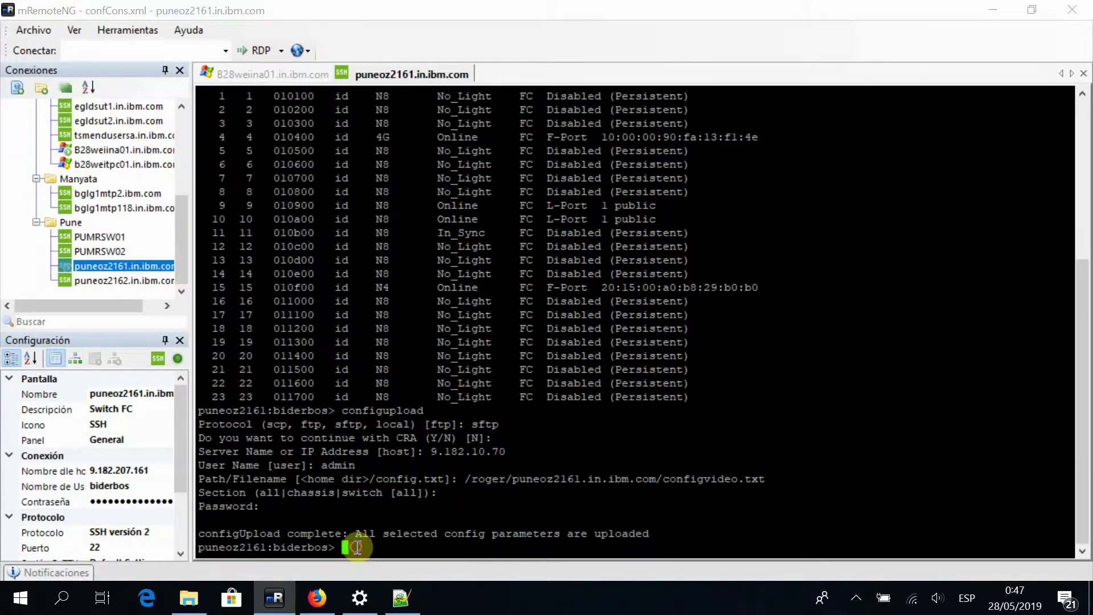
{"action": "type", "text": "firmwareshow"}
{"action": "key", "text": "Return"}
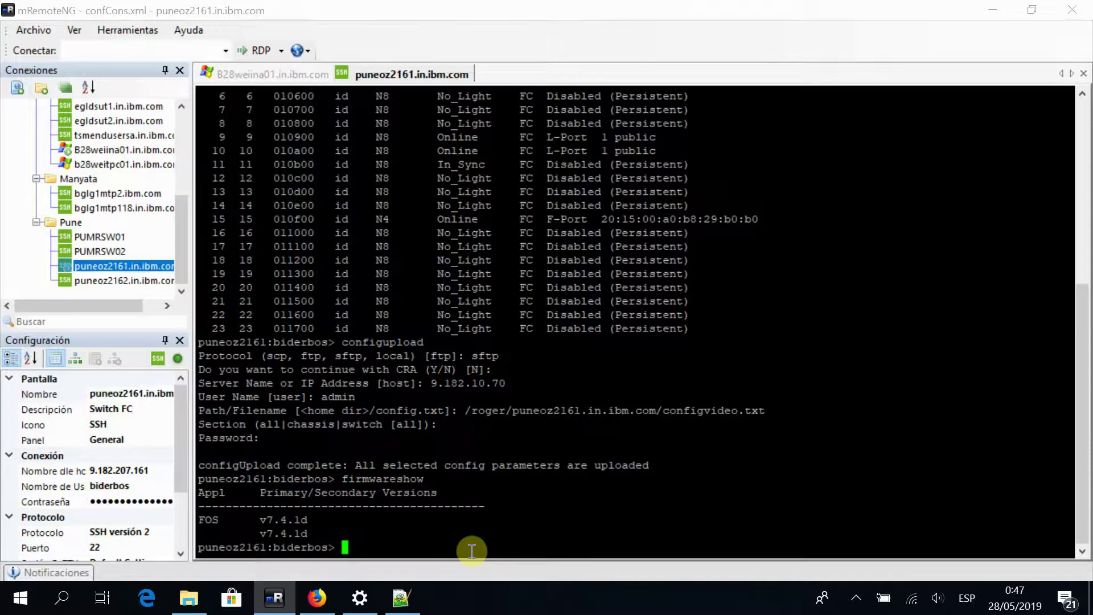
Open the screen recorder's options from the hidden tray icons
{"action": "left_click", "coordinate": [856, 599]}
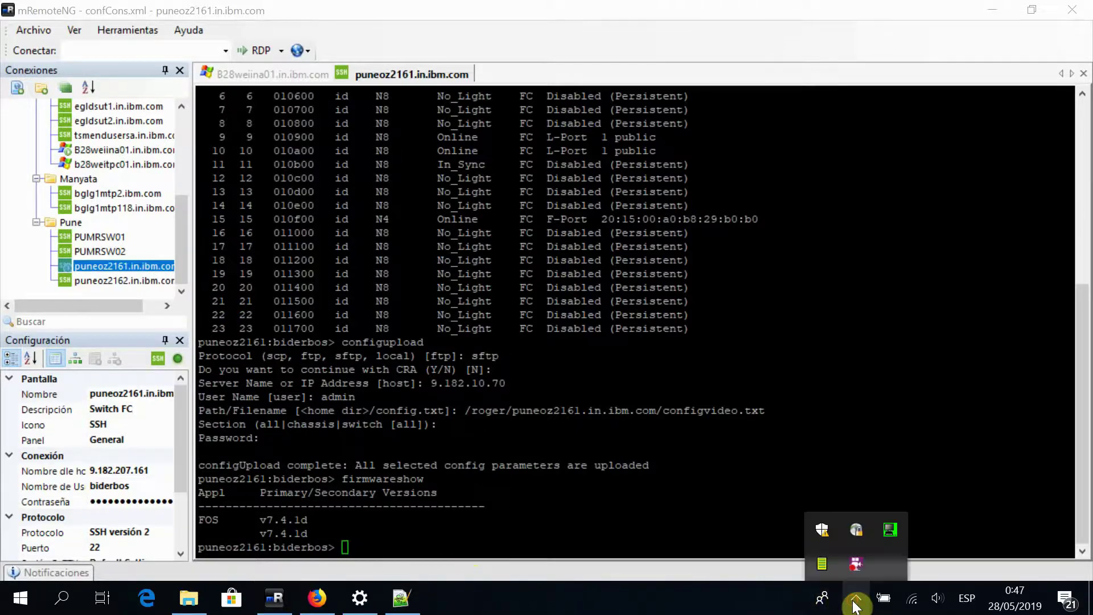
{"action": "left_click", "coordinate": [856, 603]}
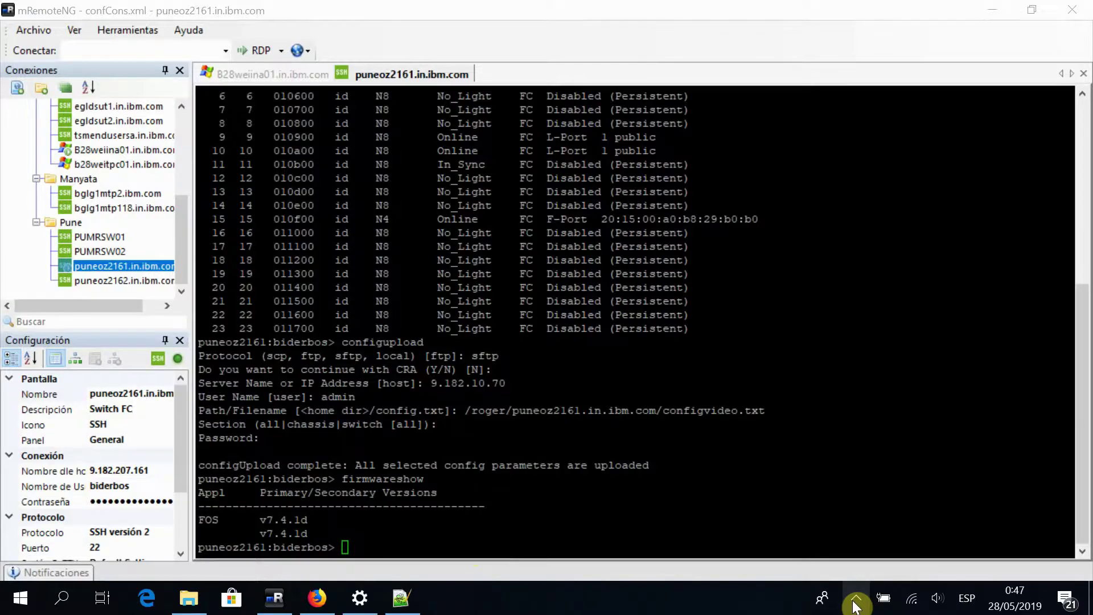
{"action": "left_click", "coordinate": [856, 602]}
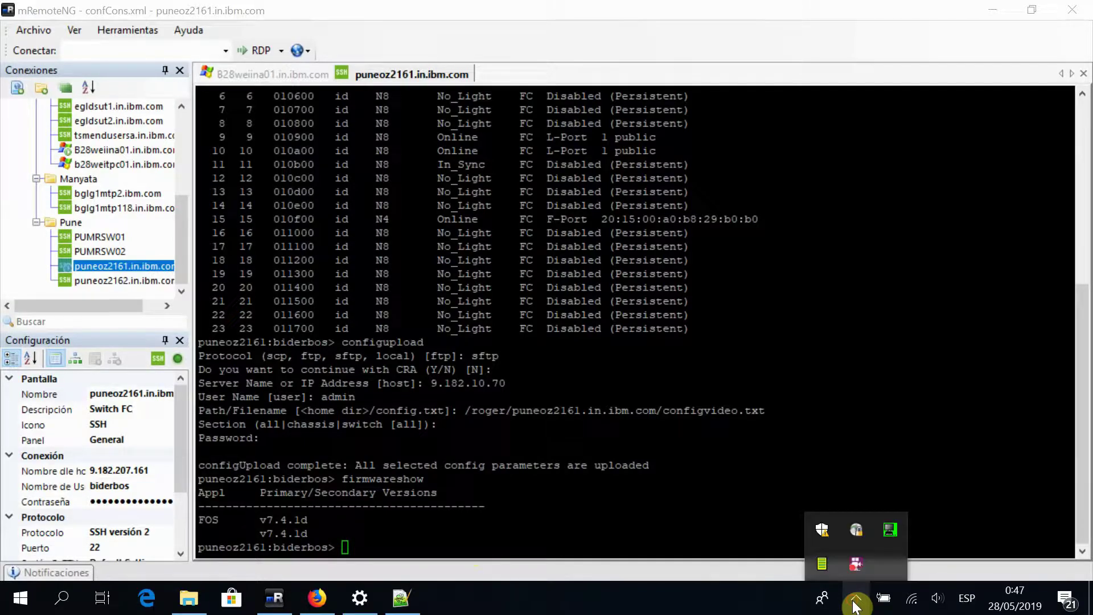
{"action": "right_click", "coordinate": [850, 568]}
Read steps 3 and 4 of the ina.png upgrade guide, then return to Network Advisor
{"action": "left_click", "coordinate": [894, 465]}
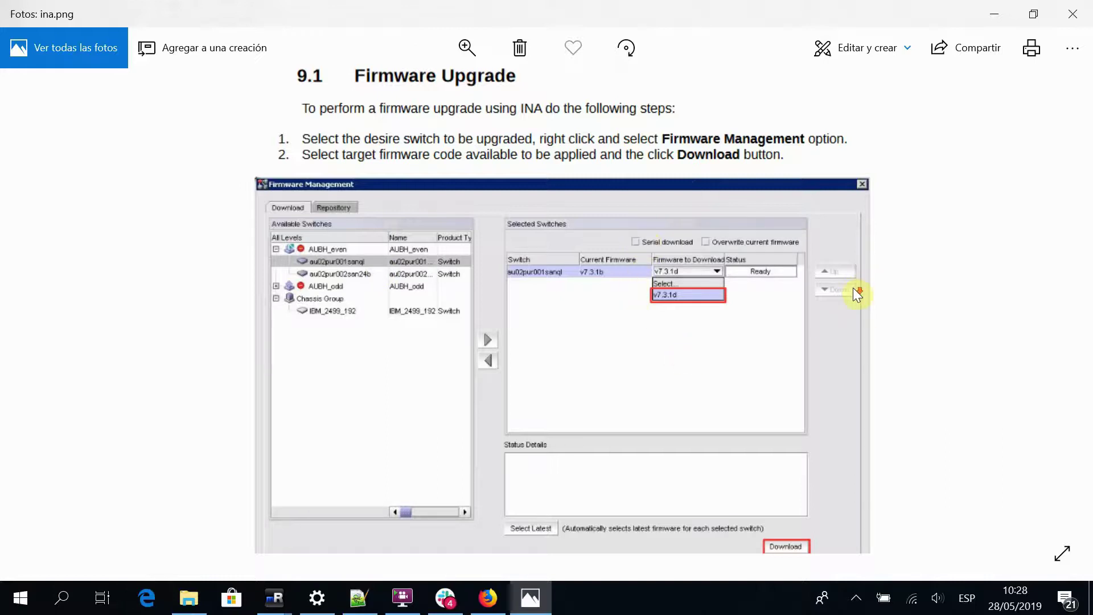
{"action": "left_click_drag", "start_coordinate": [852, 370], "coordinate": [845, 238]}
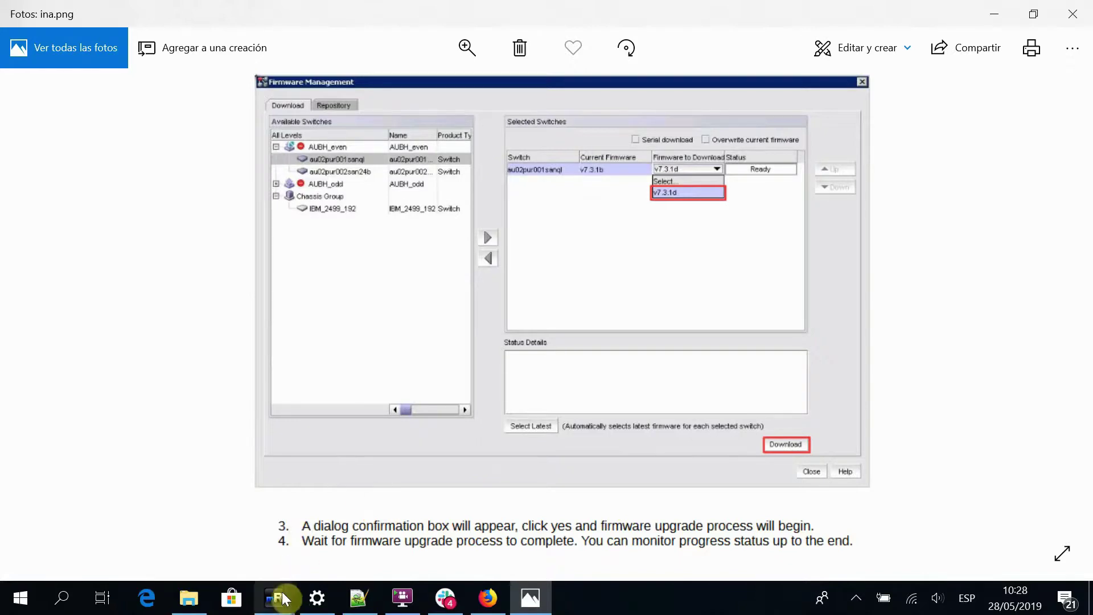
{"action": "mouse_move", "coordinate": [282, 595]}
{"action": "left_click", "coordinate": [330, 556]}
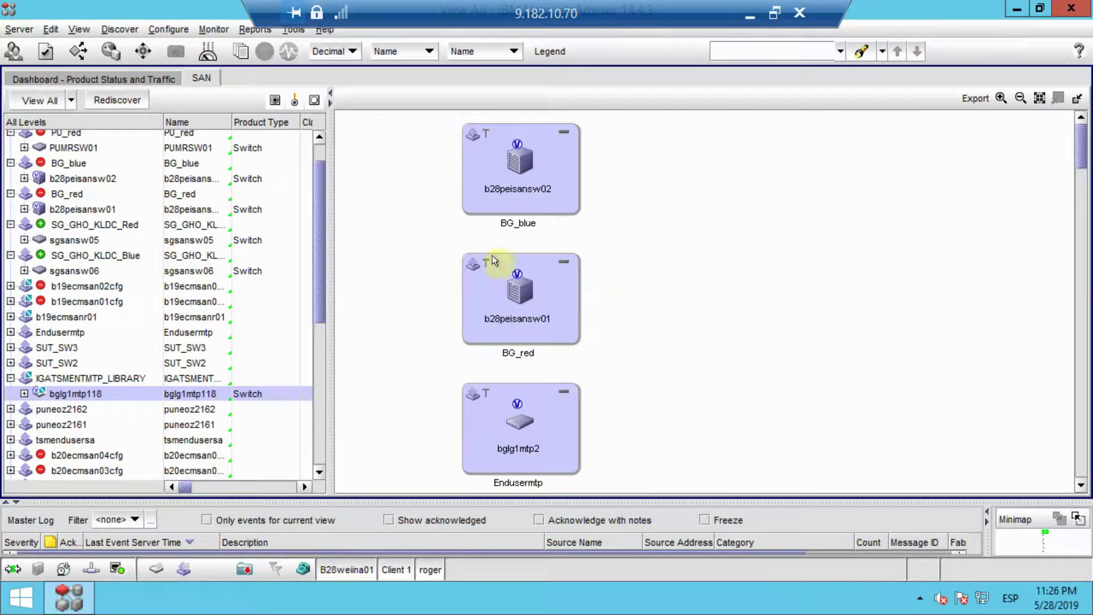
Check b28peisansw01's Properties, which show firmware v7.4.1d, then reopen the switch's context menu
{"action": "left_click", "coordinate": [507, 299]}
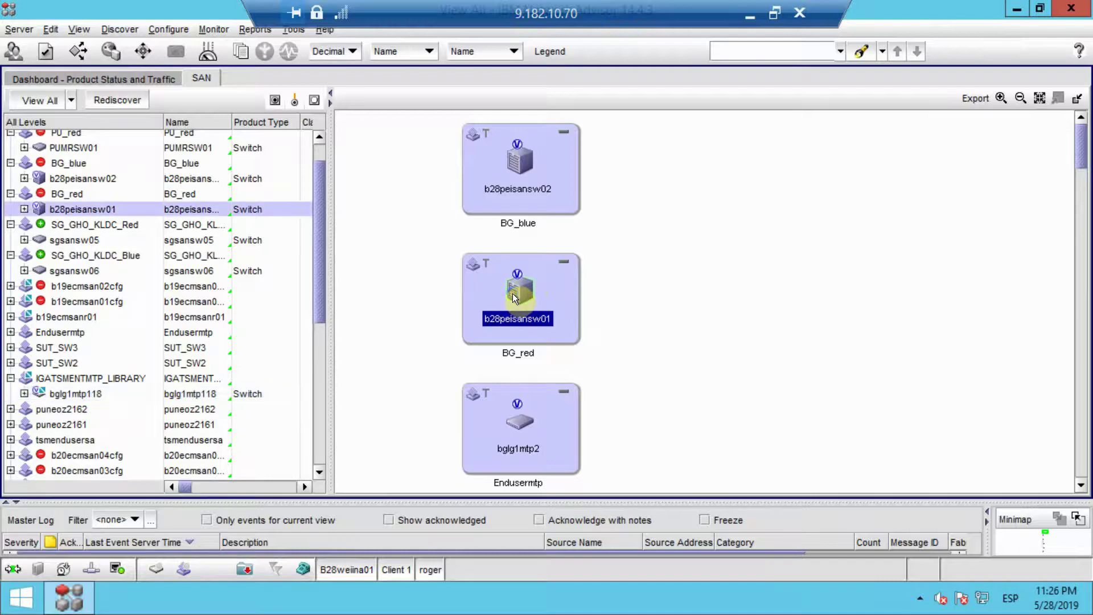
{"action": "right_click", "coordinate": [512, 292]}
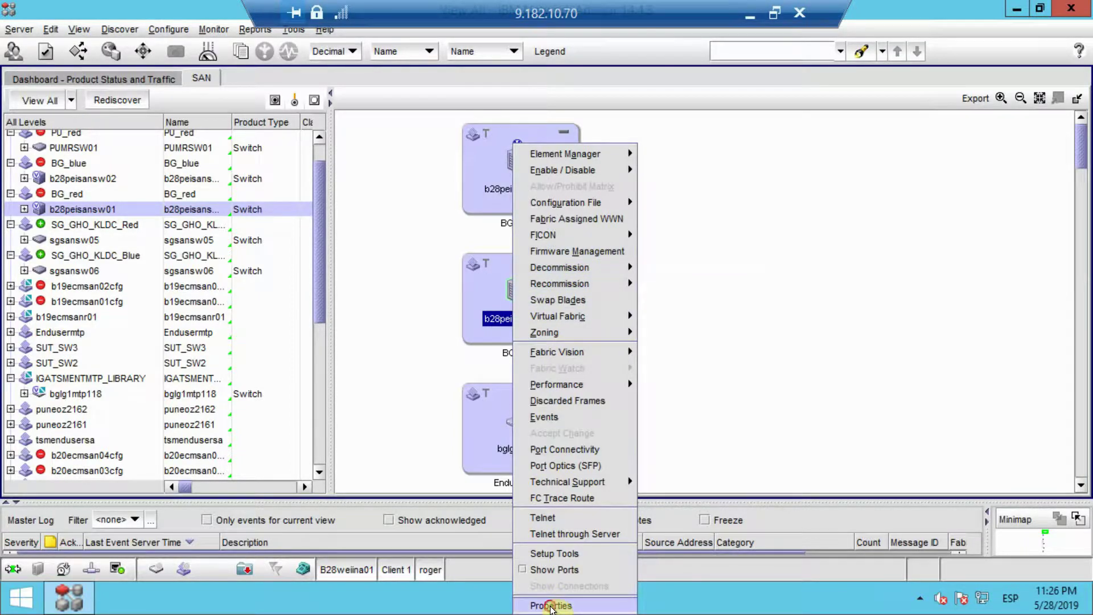
{"action": "left_click", "coordinate": [550, 607]}
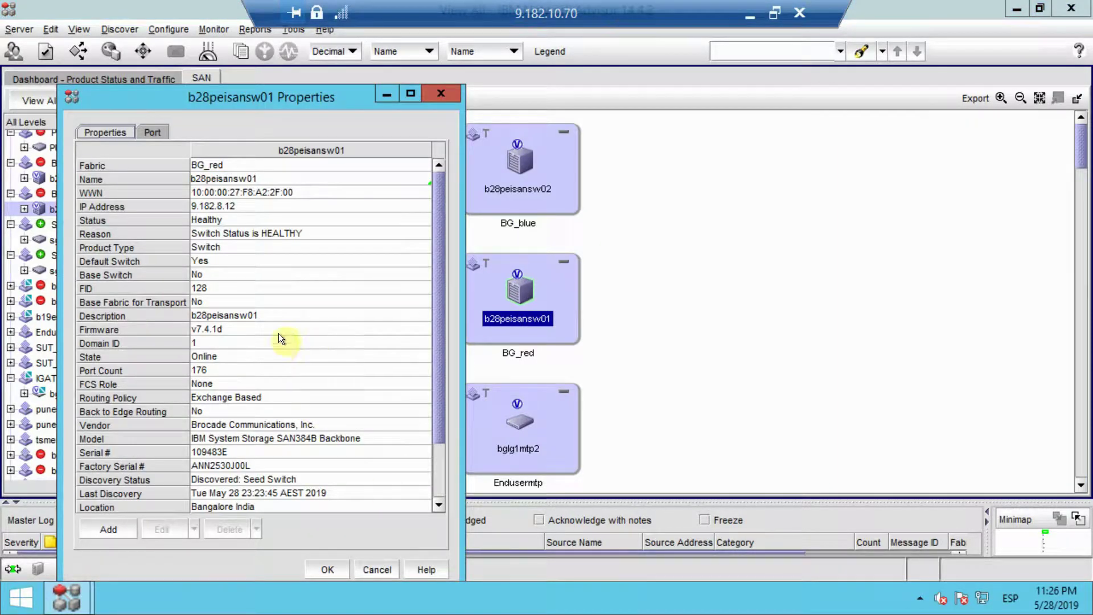
{"action": "left_click", "coordinate": [211, 331]}
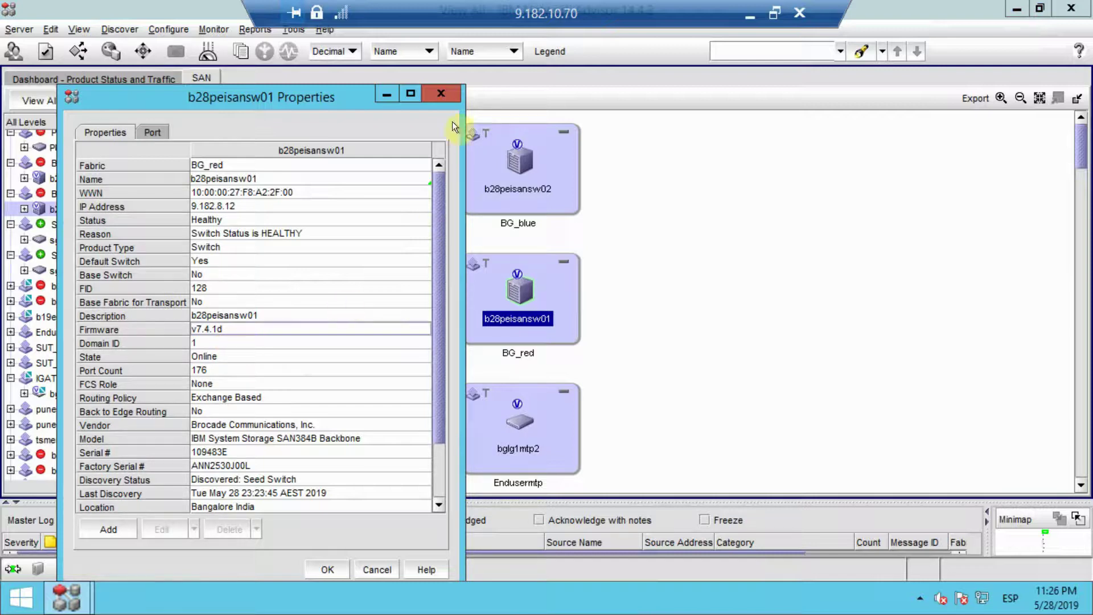
{"action": "left_click", "coordinate": [437, 92]}
{"action": "right_click", "coordinate": [521, 295]}
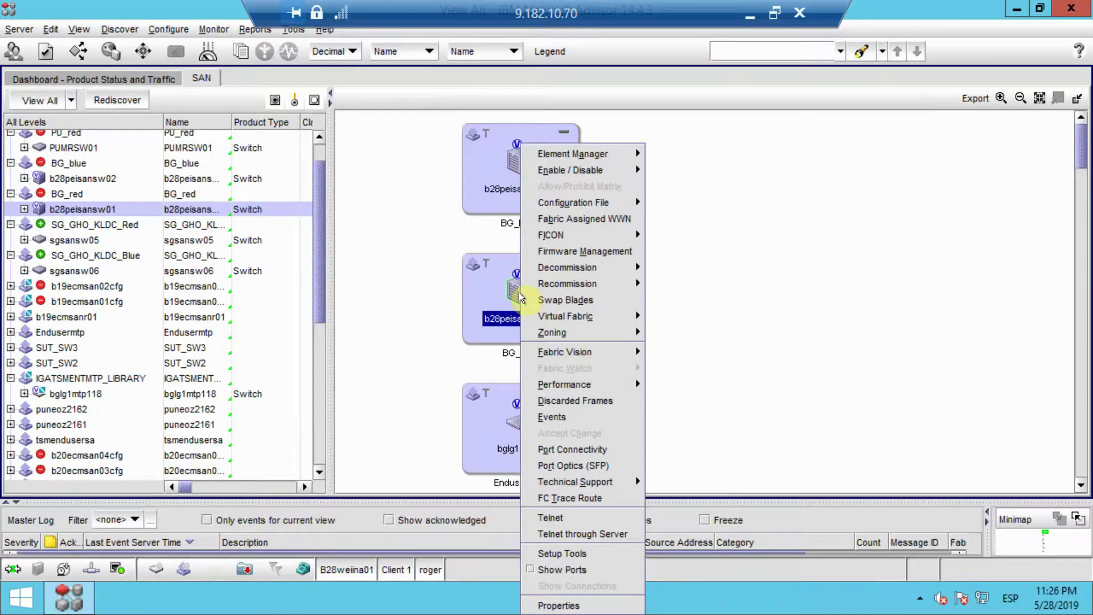
{"action": "mouse_move", "coordinate": [520, 296]}
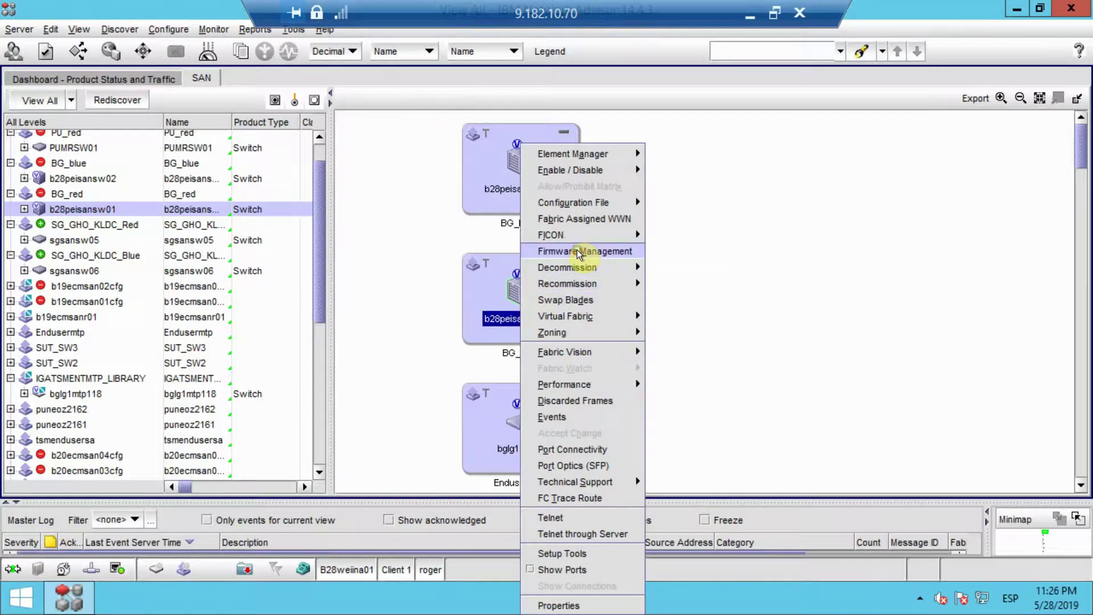
Open Firmware Management for IBM_2499_192, currently on v7.4.1d, and widen the window leftward
{"action": "left_click", "coordinate": [577, 251]}
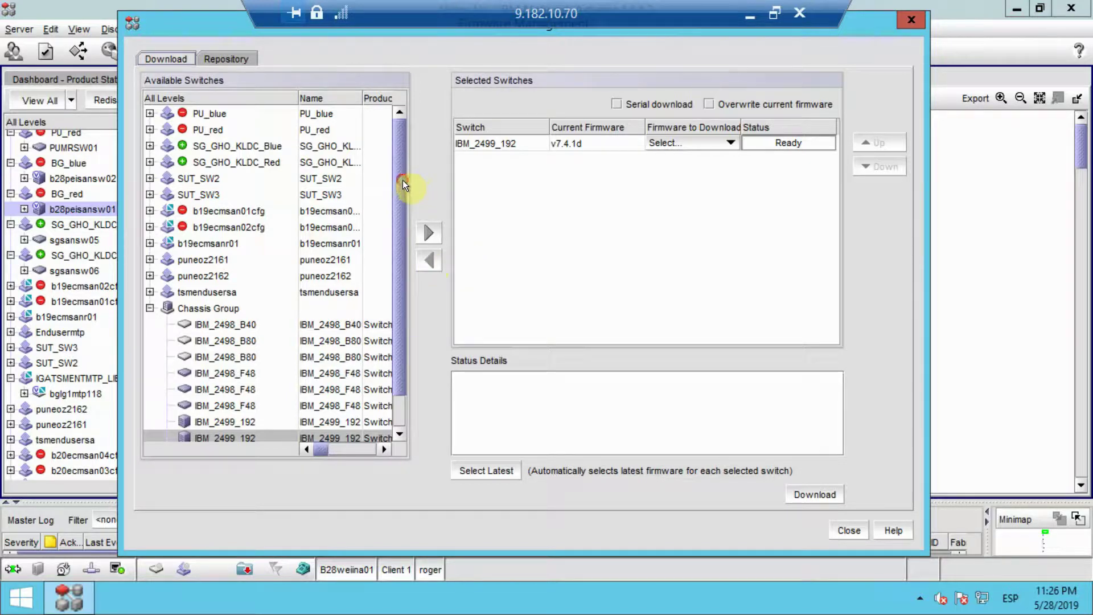
{"action": "scroll", "coordinate": [400, 228], "scroll_direction": "down", "scroll_amount": 1}
{"action": "scroll", "coordinate": [401, 262], "scroll_direction": "down", "scroll_amount": 1}
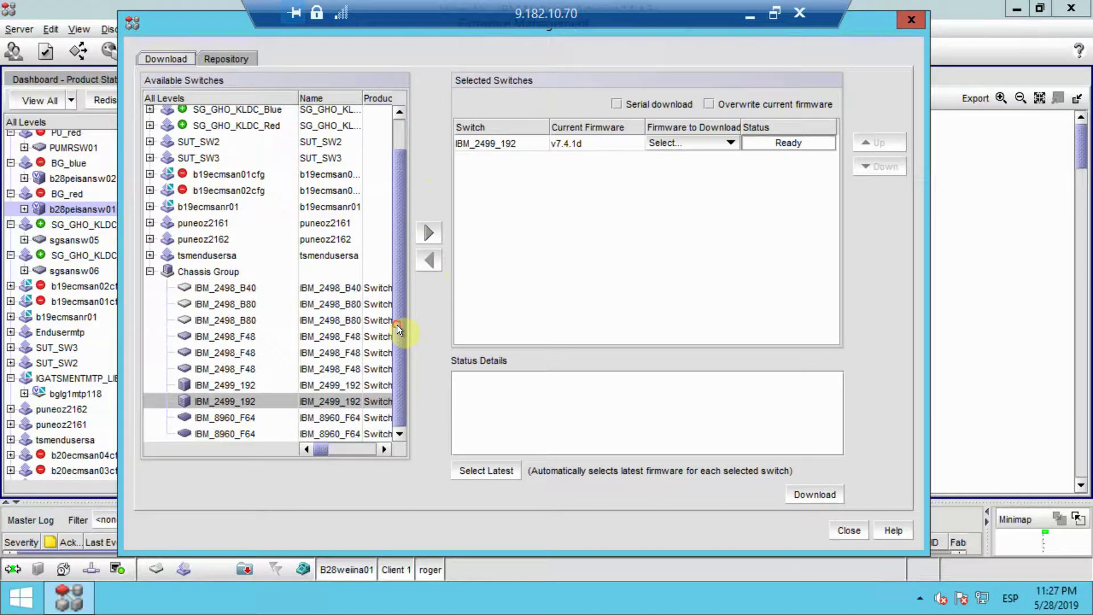
{"action": "mouse_move", "coordinate": [320, 446]}
{"action": "left_mouse_down"}
{"action": "mouse_move", "coordinate": [340, 448]}
{"action": "mouse_move", "coordinate": [311, 447]}
{"action": "left_mouse_up"}
{"action": "left_click", "coordinate": [1037, 97]}
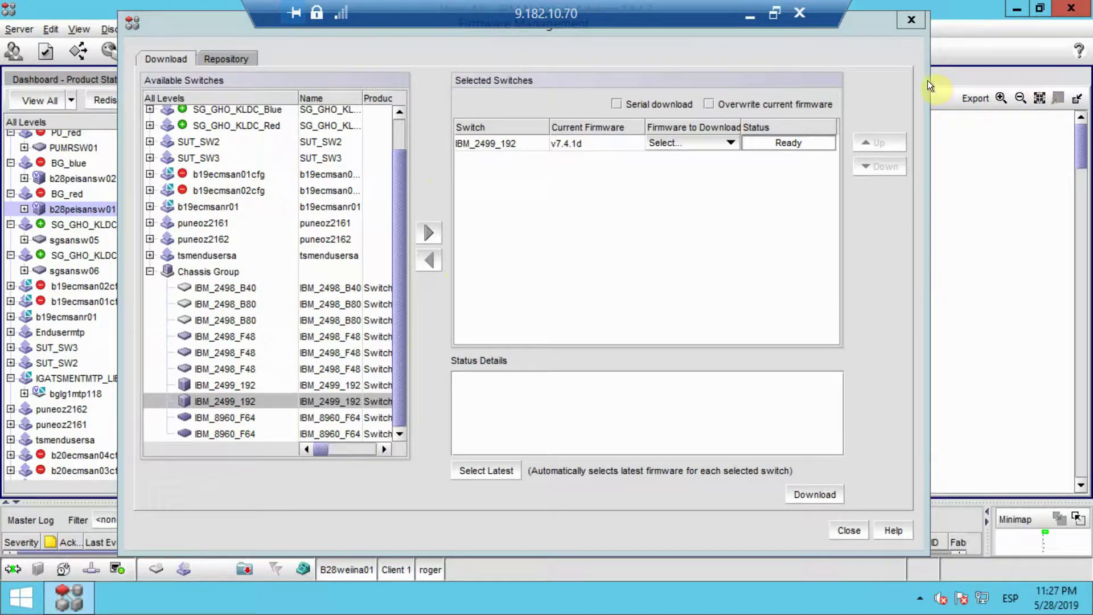
{"action": "left_click_drag", "start_coordinate": [931, 79], "coordinate": [1014, 81]}
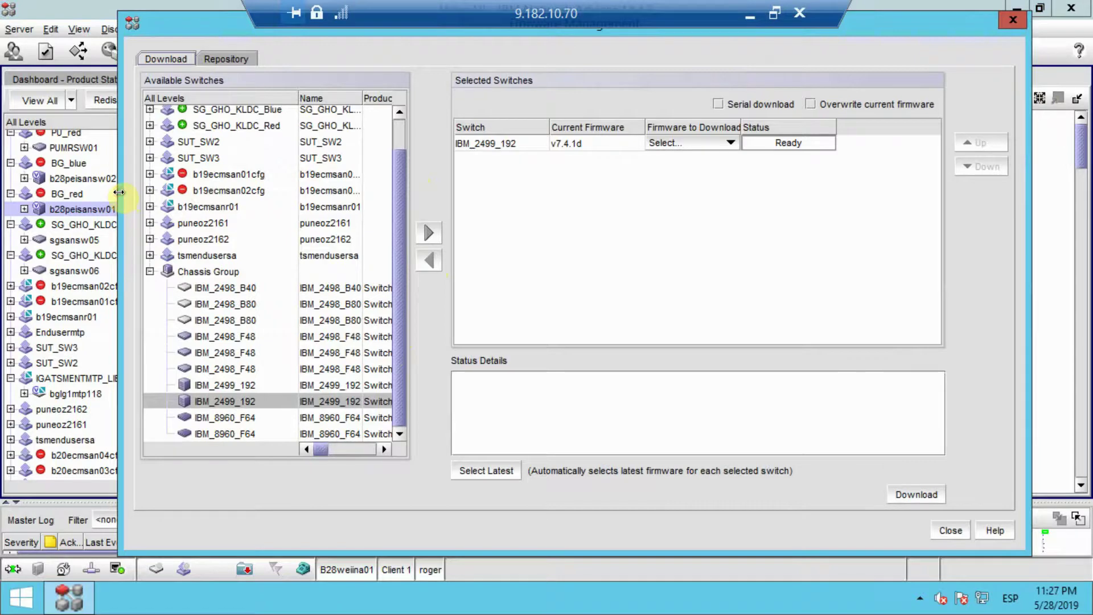
{"action": "left_click_drag", "start_coordinate": [120, 194], "coordinate": [3, 194]}
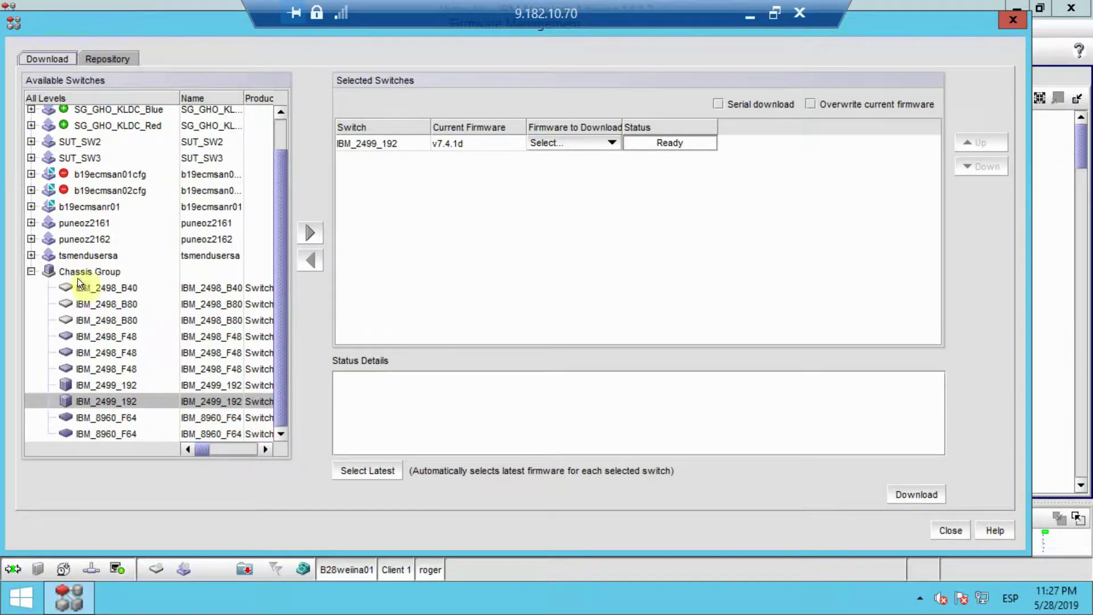
{"action": "left_click", "coordinate": [280, 128]}
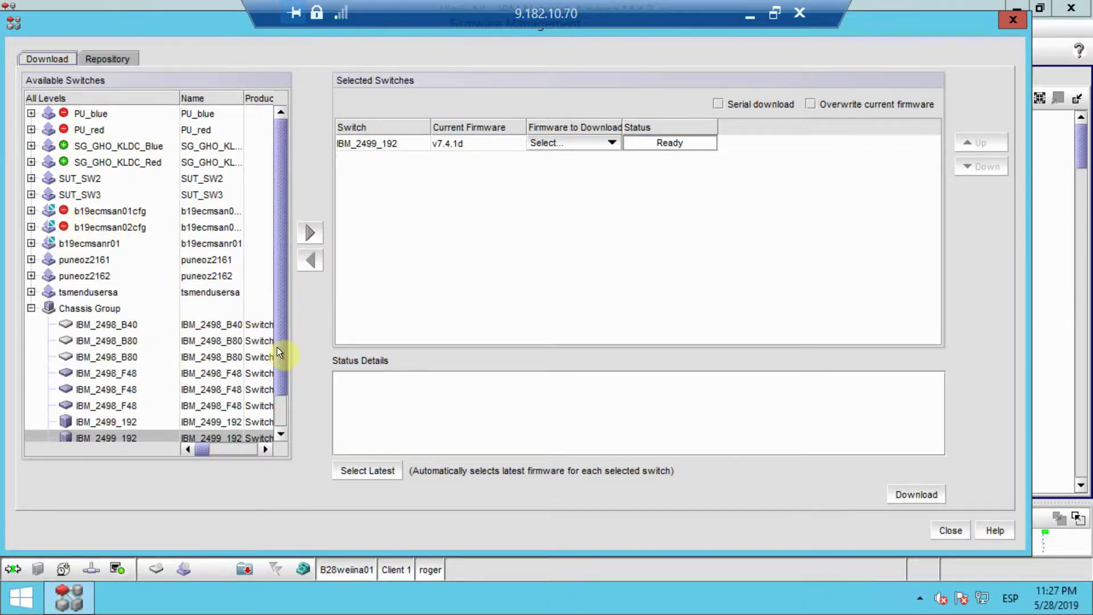
Scroll the Available Switches table sideways to review all its columns
{"action": "left_click_drag", "start_coordinate": [278, 350], "coordinate": [278, 426]}
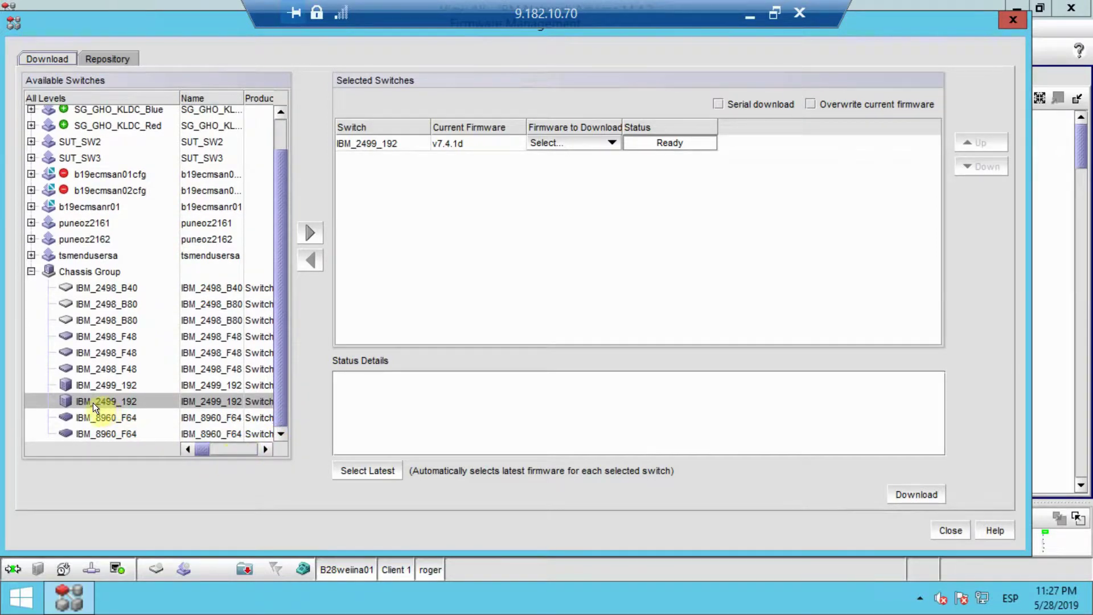
{"action": "left_click", "coordinate": [267, 449]}
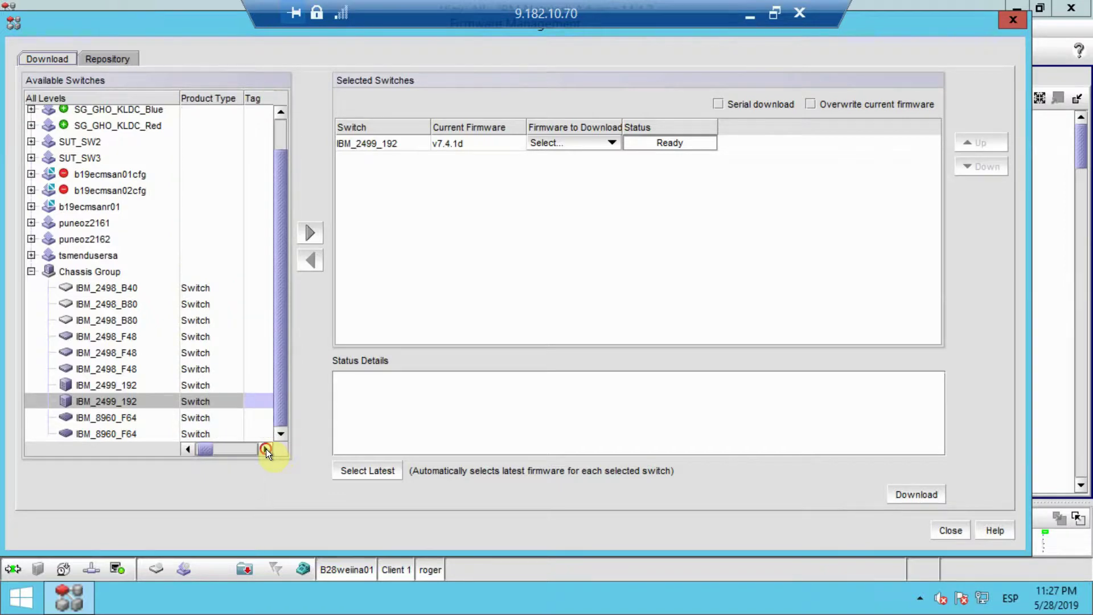
{"action": "left_click", "coordinate": [265, 449]}
{"action": "left_click", "coordinate": [265, 449]}
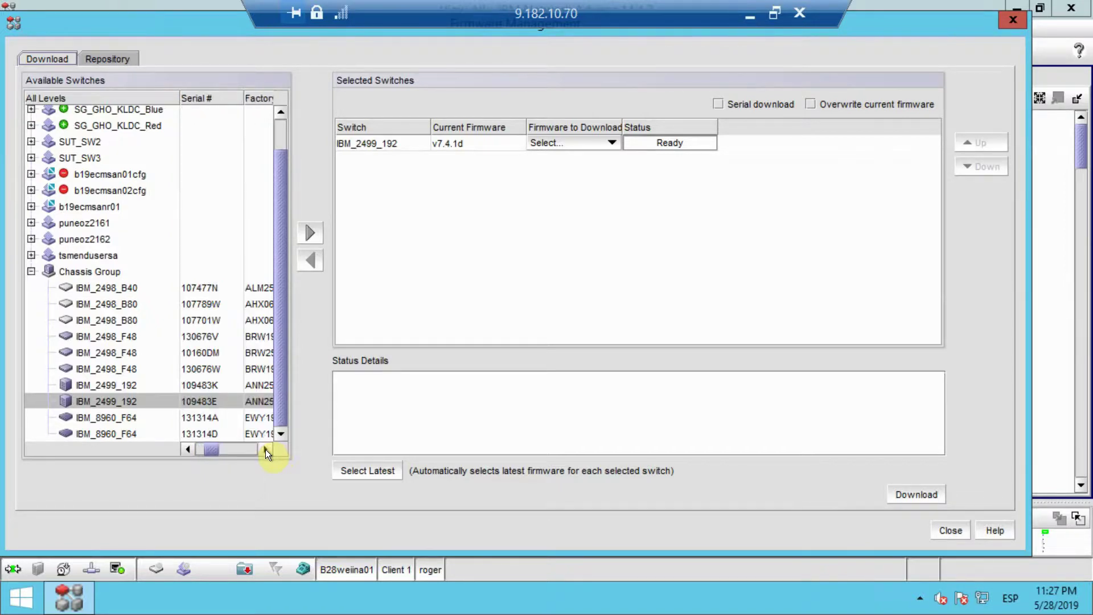
{"action": "left_click", "coordinate": [265, 449]}
{"action": "left_click", "coordinate": [264, 450]}
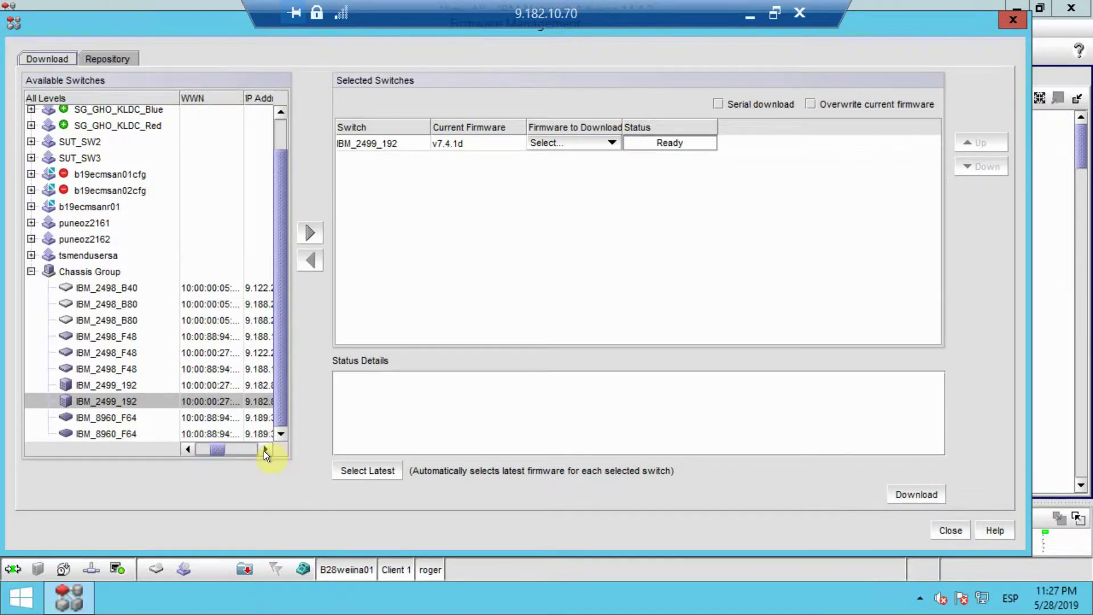
{"action": "left_click", "coordinate": [264, 450]}
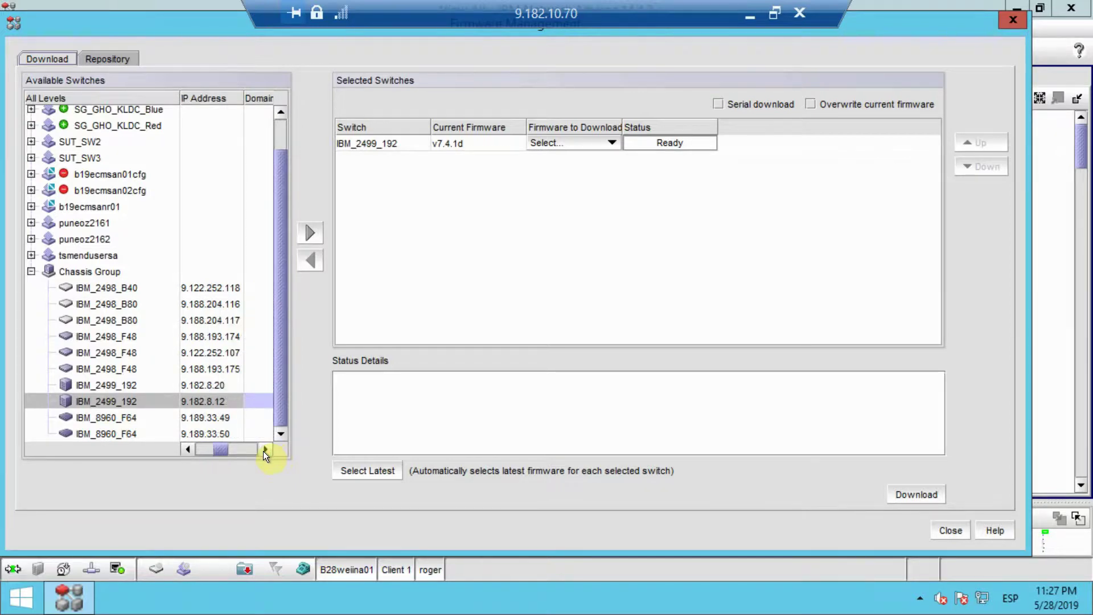
{"action": "left_click", "coordinate": [264, 450]}
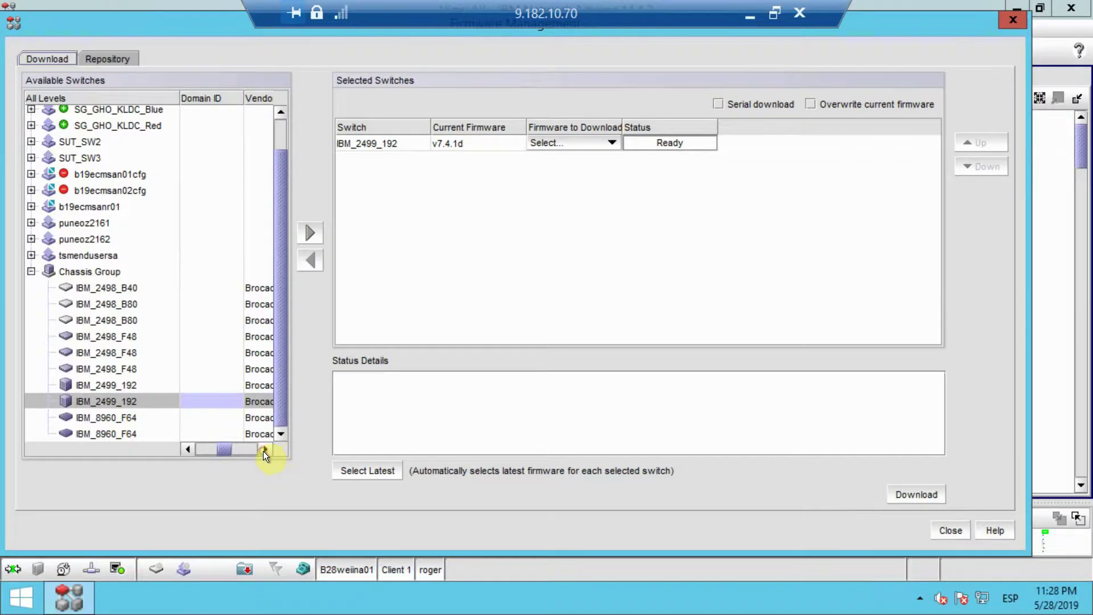
{"action": "left_click", "coordinate": [264, 449]}
{"action": "left_click", "coordinate": [263, 451]}
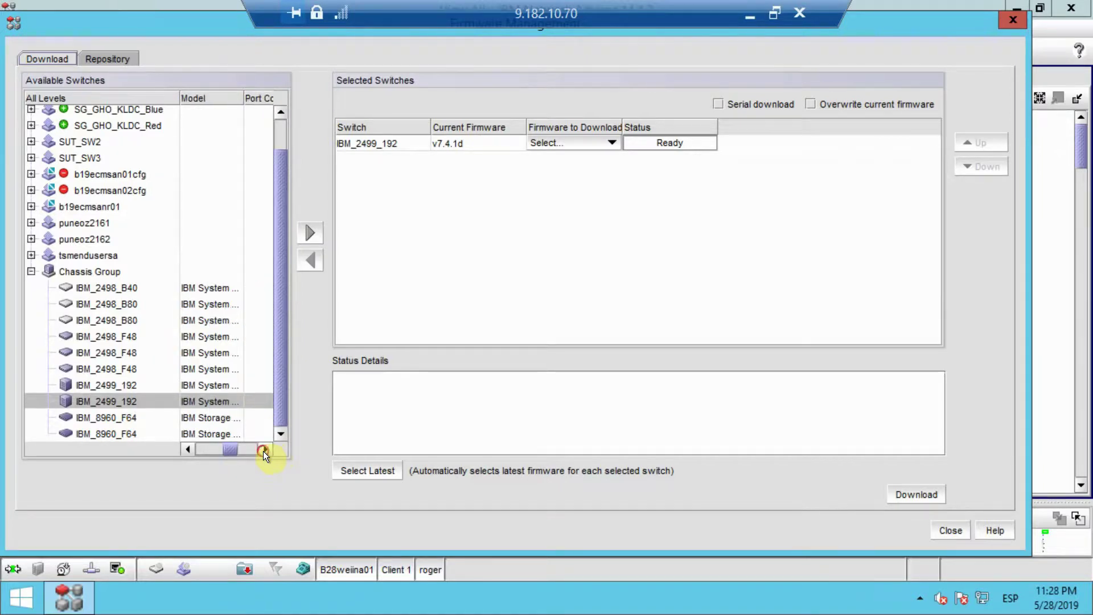
{"action": "left_click", "coordinate": [263, 451]}
{"action": "left_click", "coordinate": [263, 450]}
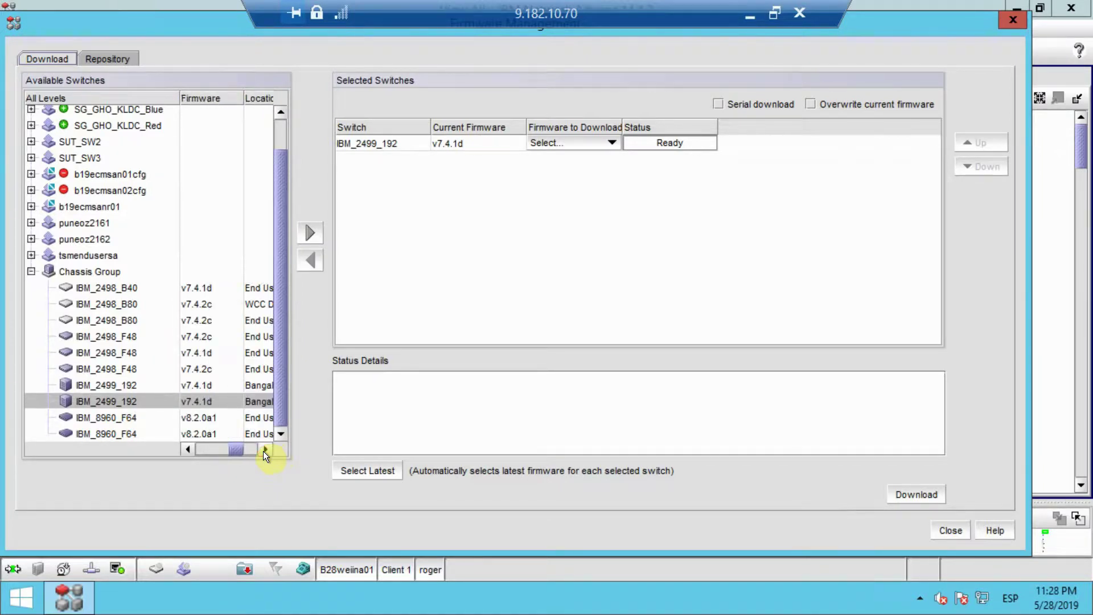
{"action": "left_click", "coordinate": [263, 451]}
{"action": "left_click", "coordinate": [263, 451]}
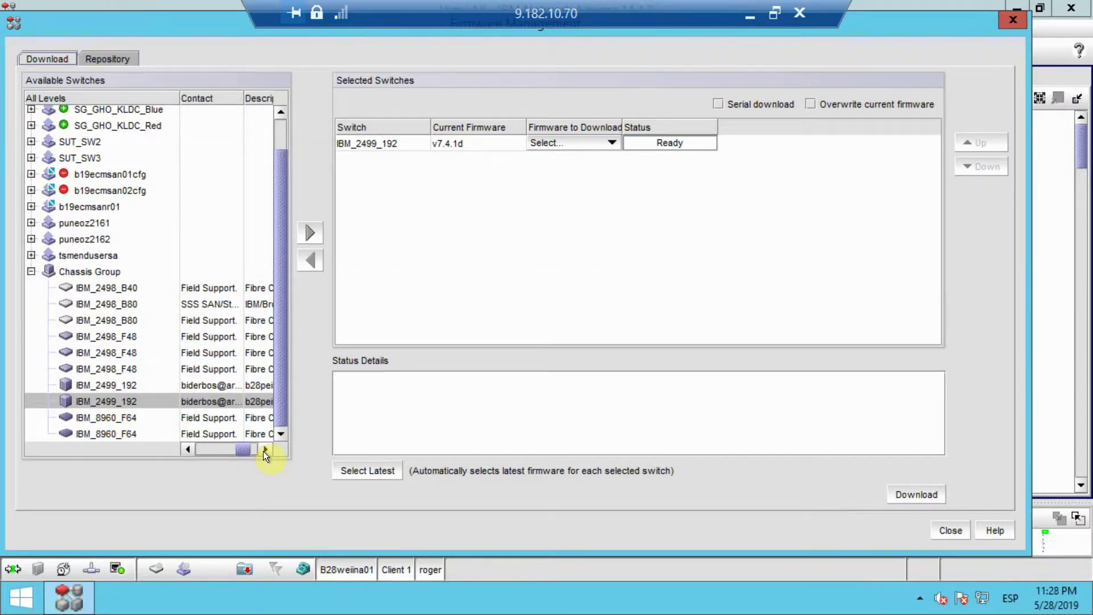
{"action": "left_click", "coordinate": [265, 450]}
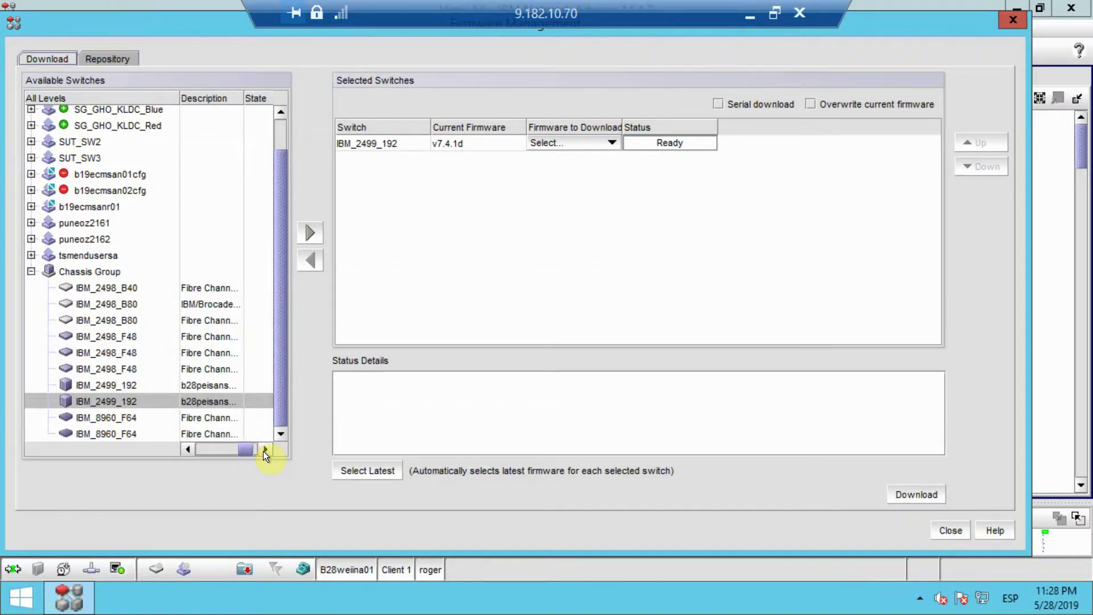
{"action": "left_click", "coordinate": [264, 450]}
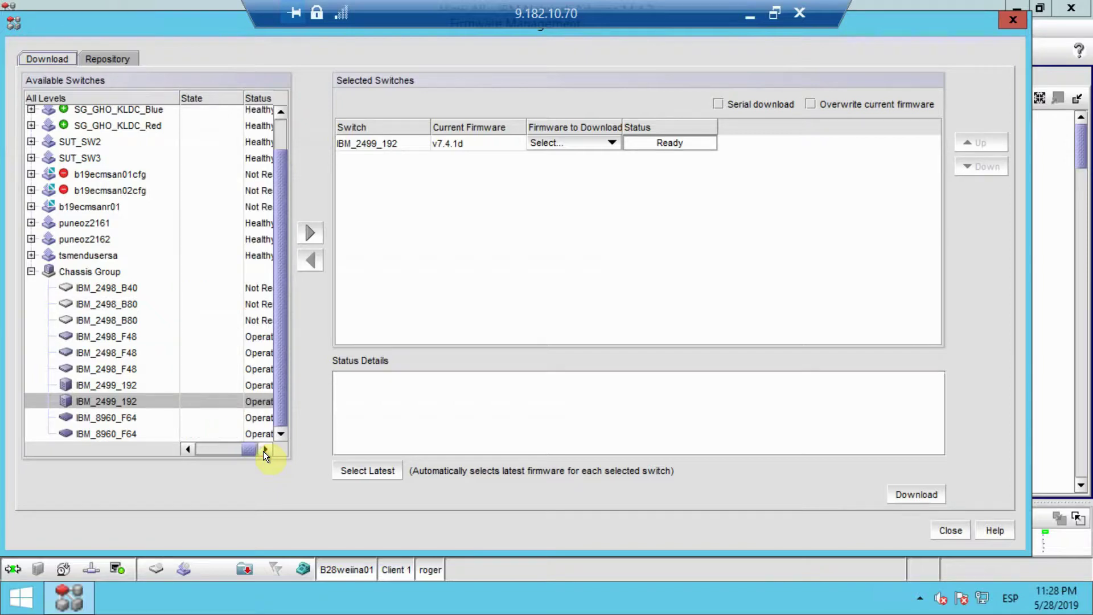
{"action": "left_click", "coordinate": [188, 450]}
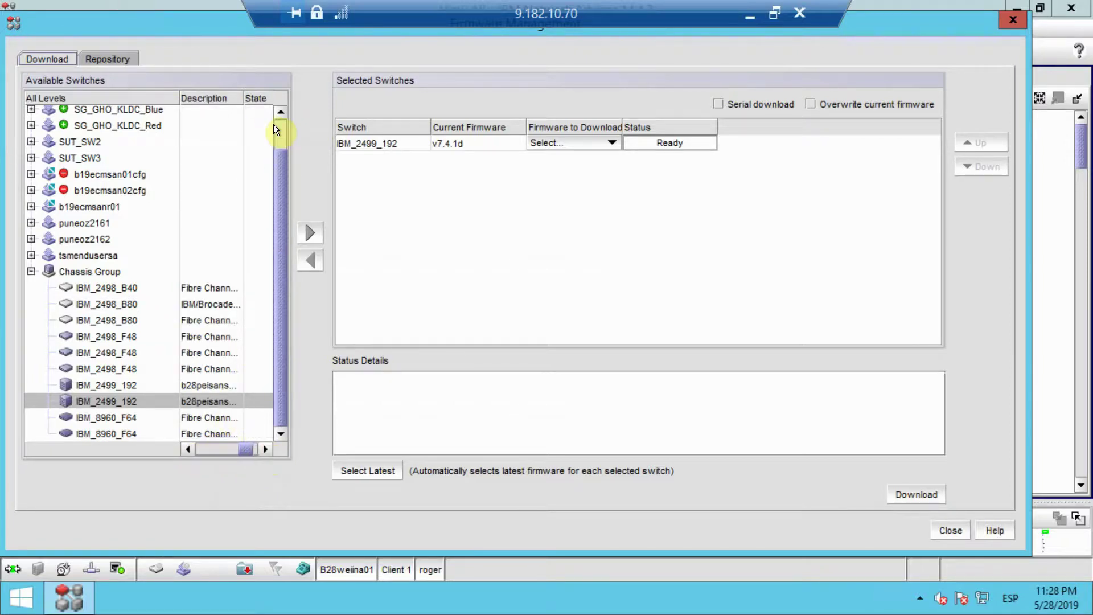
Widen the Description column so b28peisansw01's full description is readable
{"action": "left_click_drag", "start_coordinate": [244, 98], "coordinate": [270, 100]}
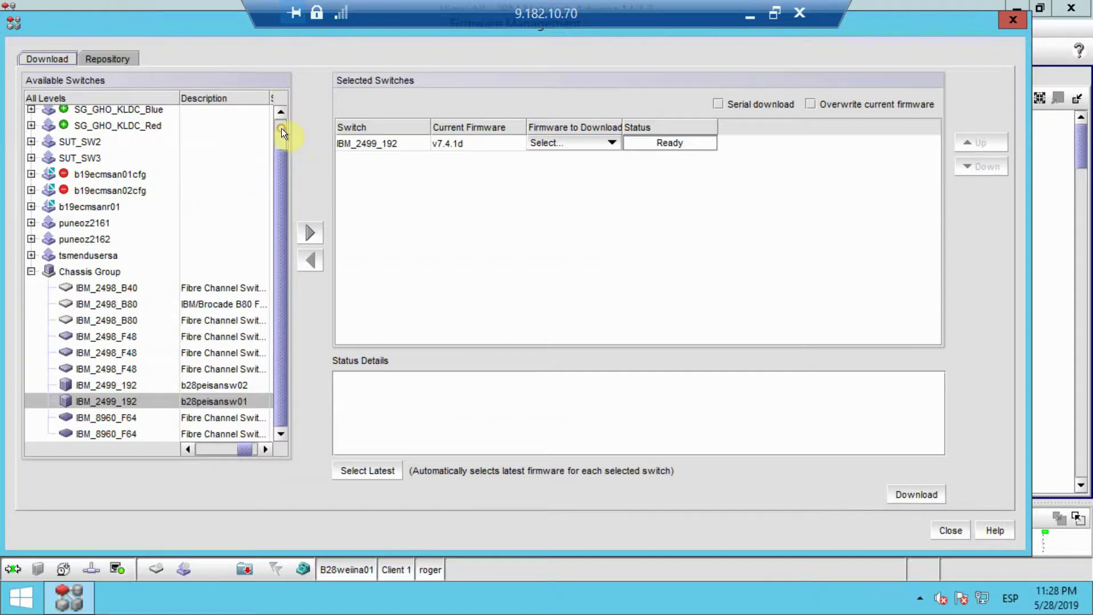
{"action": "scroll", "coordinate": [281, 128], "scroll_direction": "up", "scroll_amount": 1}
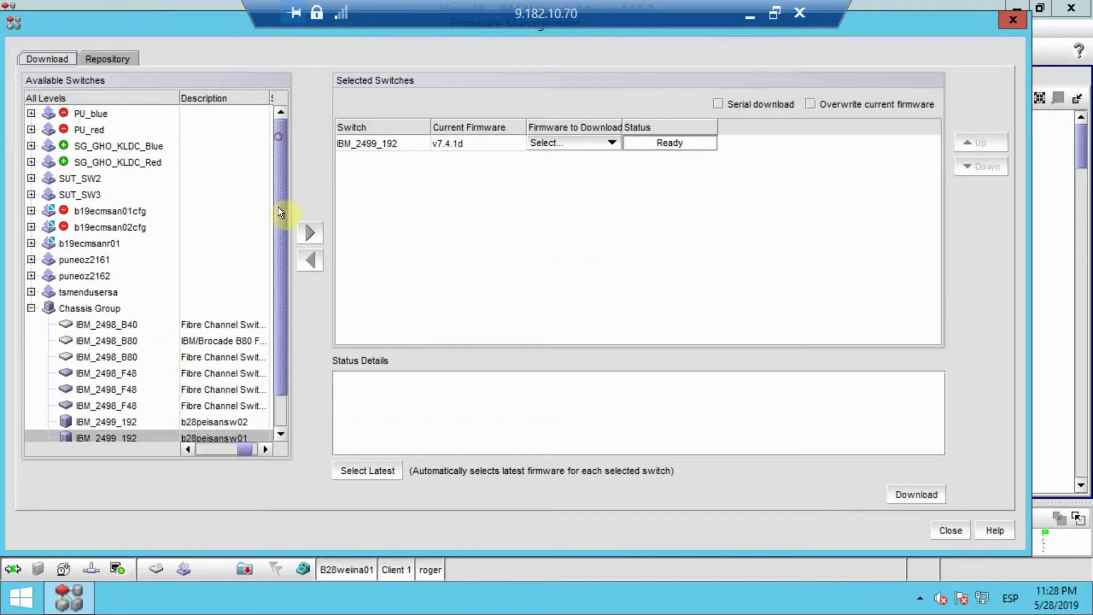
{"action": "left_click_drag", "start_coordinate": [278, 206], "coordinate": [276, 243]}
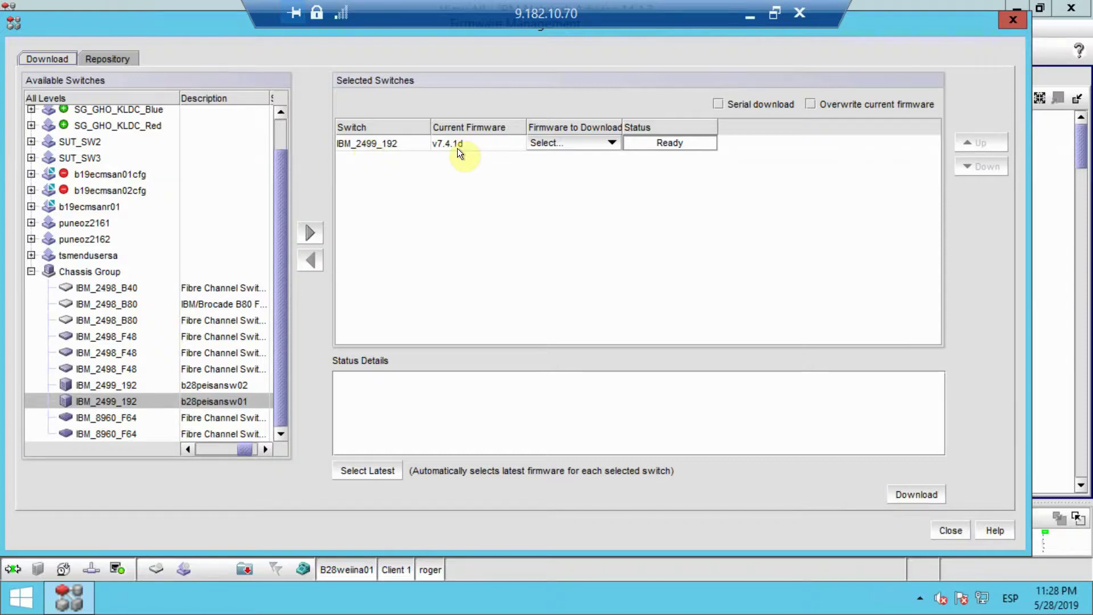
Choose v7.4.2d as the Firmware to Download for IBM_2499_192
{"action": "left_click", "coordinate": [610, 145]}
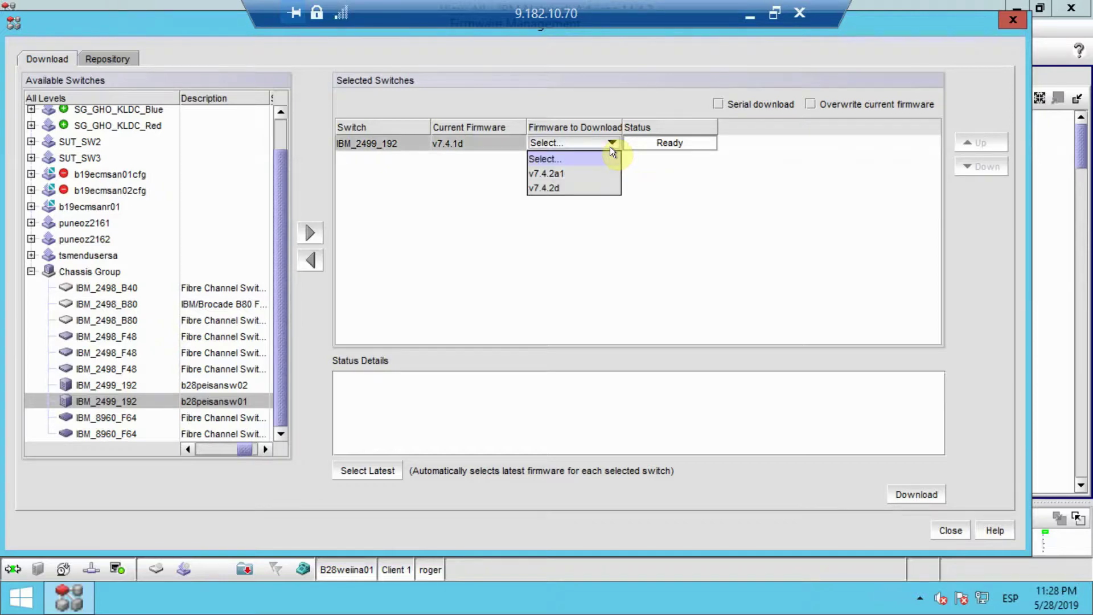
{"action": "left_click", "coordinate": [554, 189]}
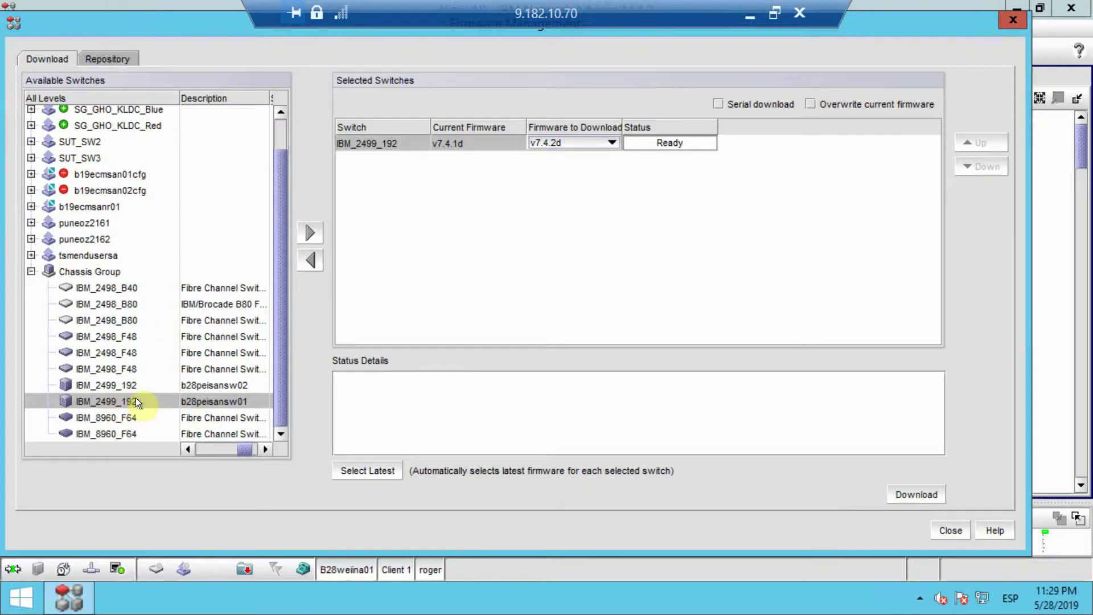
{"action": "left_click_drag", "start_coordinate": [278, 380], "coordinate": [274, 275]}
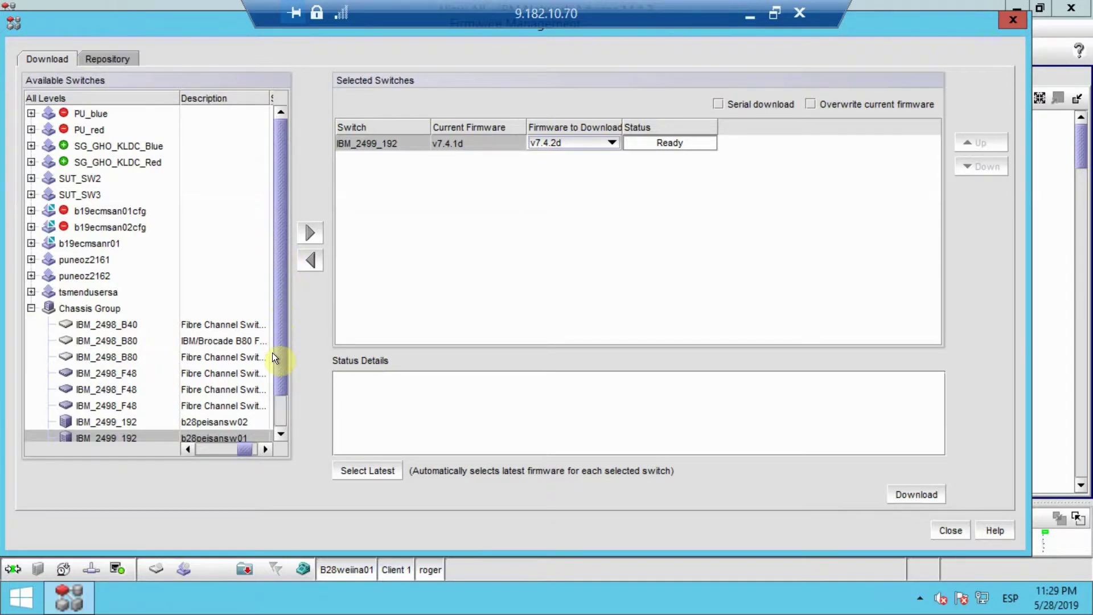
{"action": "left_click_drag", "start_coordinate": [272, 356], "coordinate": [265, 407]}
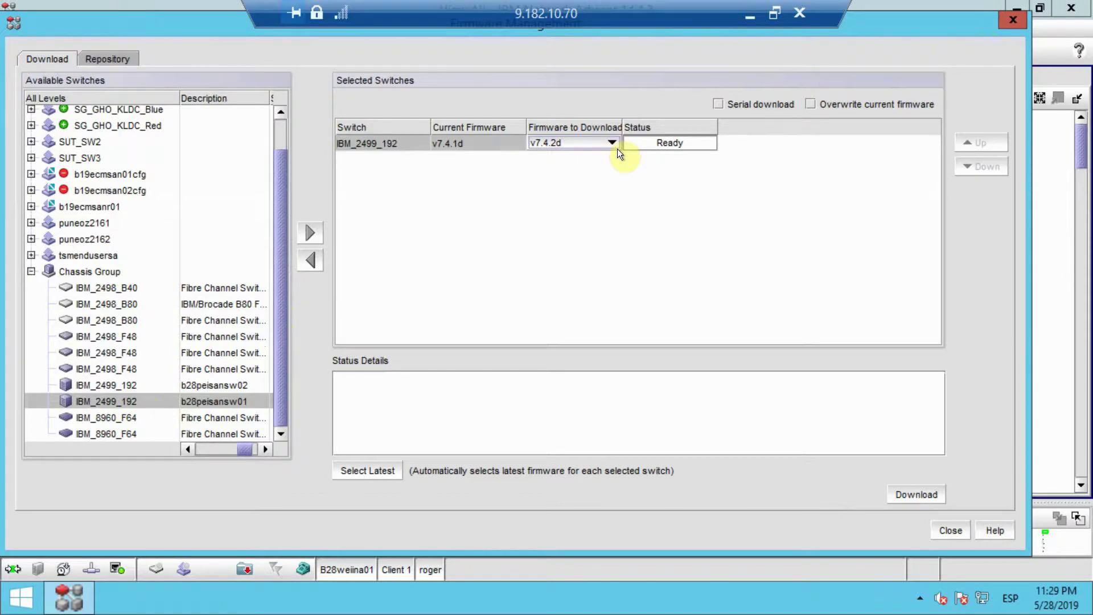
Launch the v7.4.2d download to IBM_2499_192, confirm with Yes, and minimise the remote session
{"action": "left_click", "coordinate": [898, 493]}
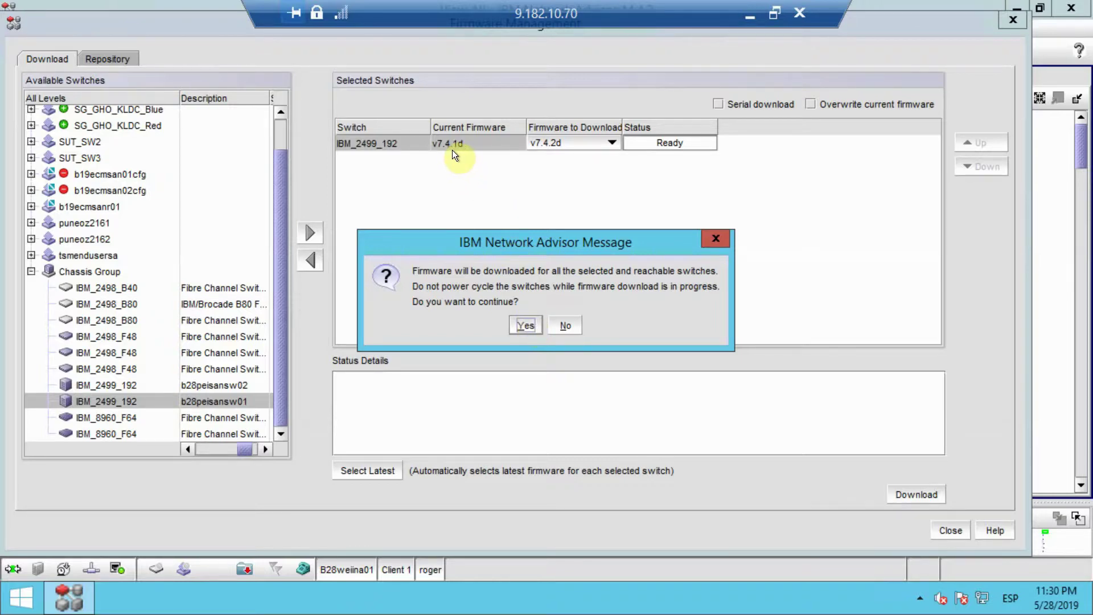
{"action": "left_click", "coordinate": [527, 325]}
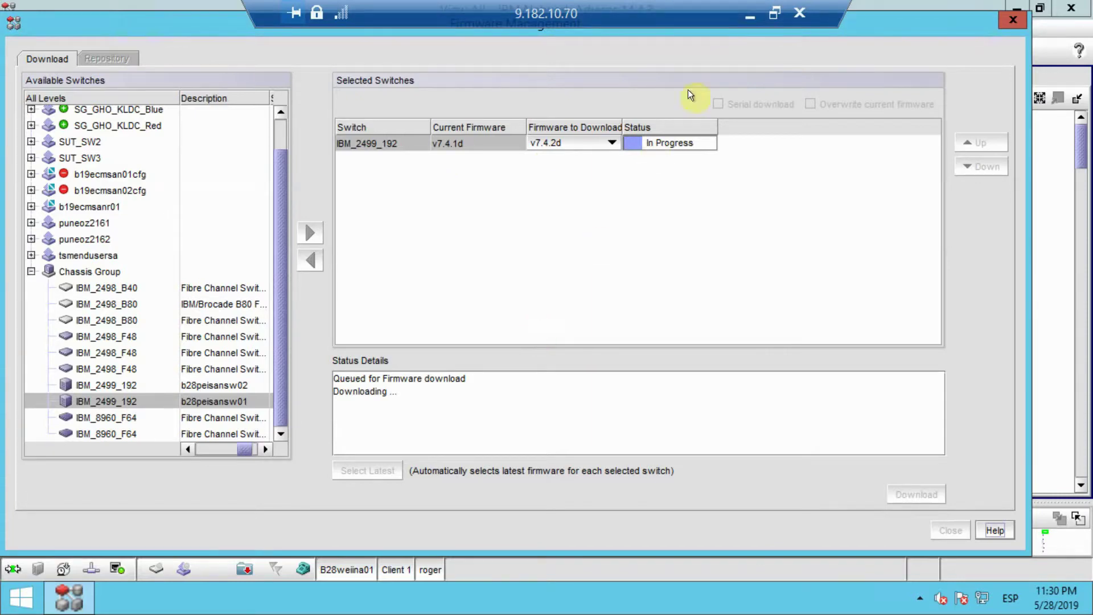
{"action": "left_click", "coordinate": [751, 10]}
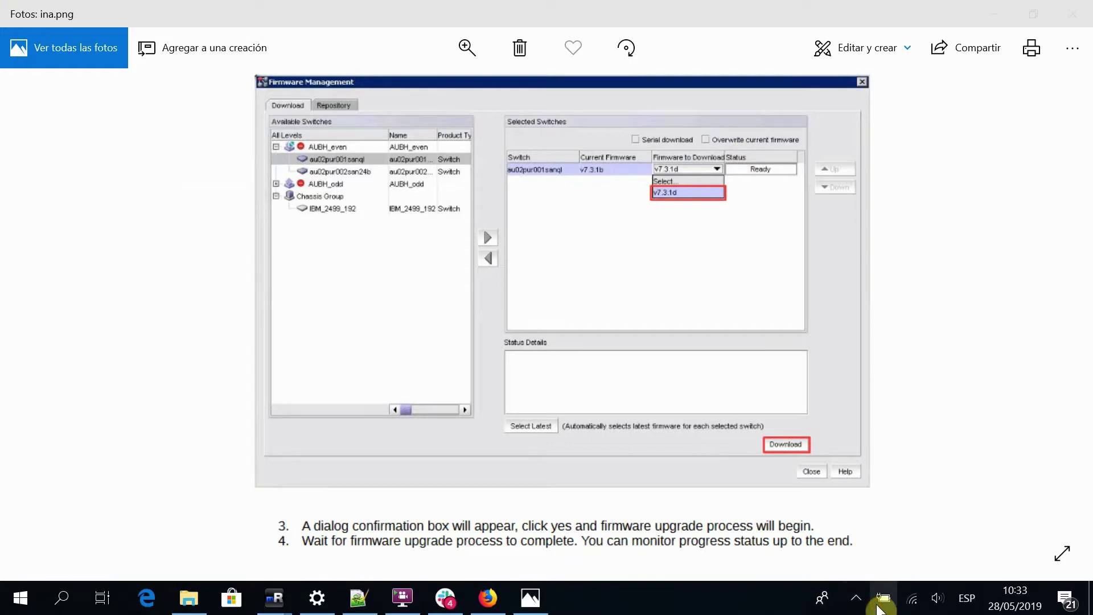
Pause the screen recorder from the tray and return to the remote Firmware Management window
{"action": "left_click", "coordinate": [857, 599]}
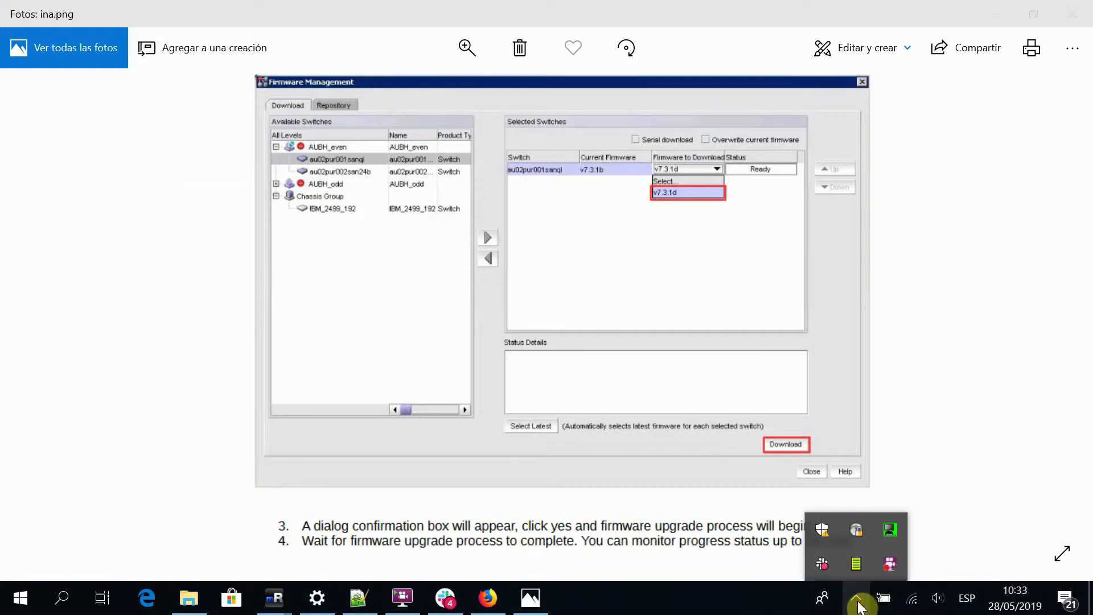
{"action": "right_click", "coordinate": [883, 569]}
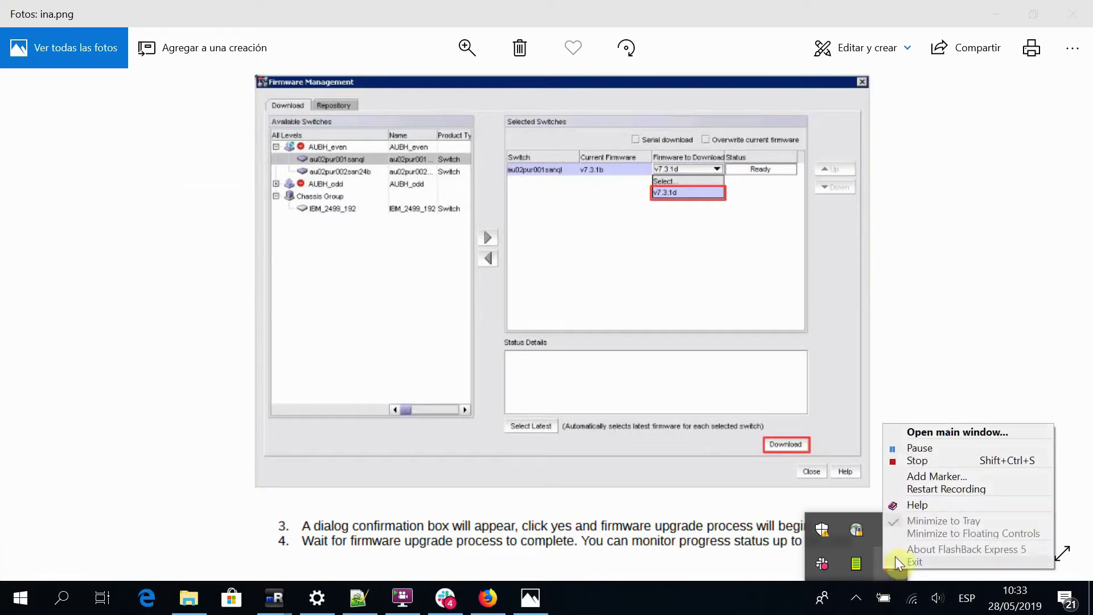
{"action": "left_click", "coordinate": [905, 447]}
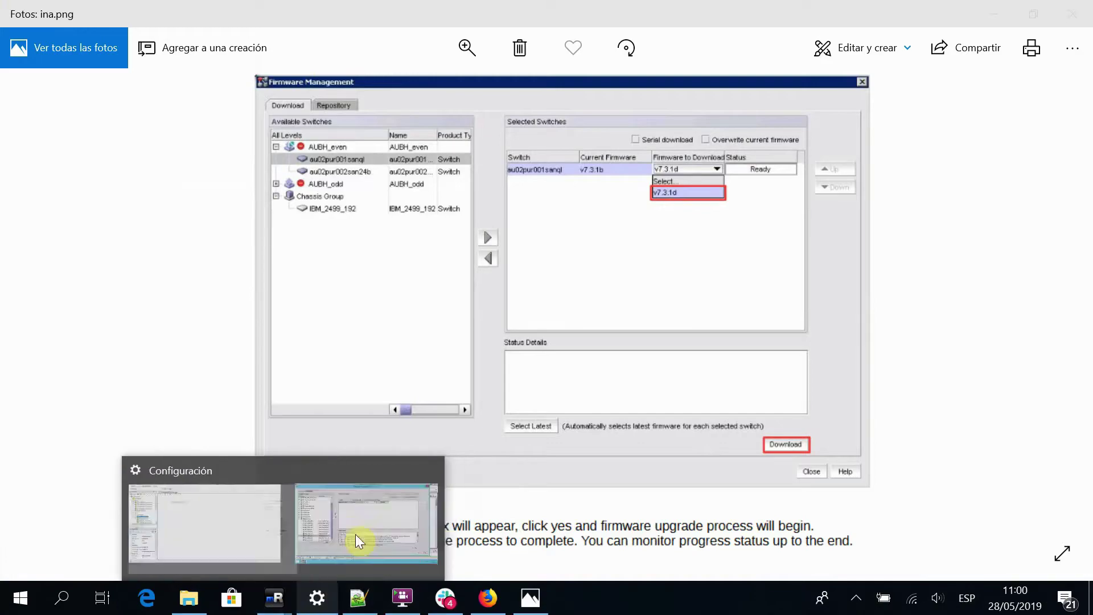
{"action": "left_click", "coordinate": [366, 528]}
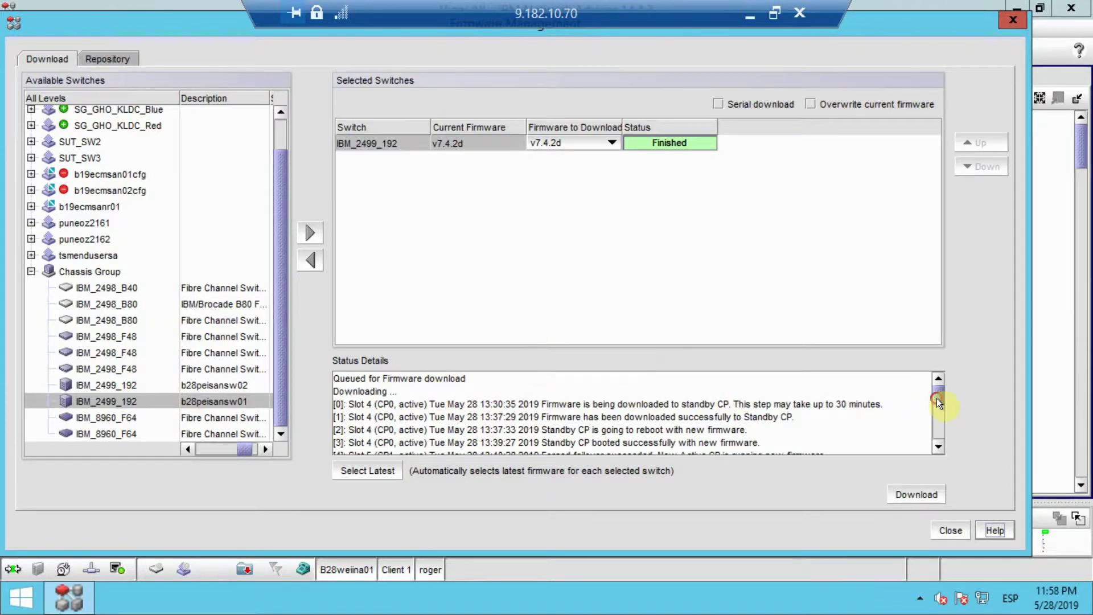
Review the finished download's status details, close Firmware Management, and minimise the remote session
{"action": "left_click_drag", "start_coordinate": [937, 399], "coordinate": [938, 419]}
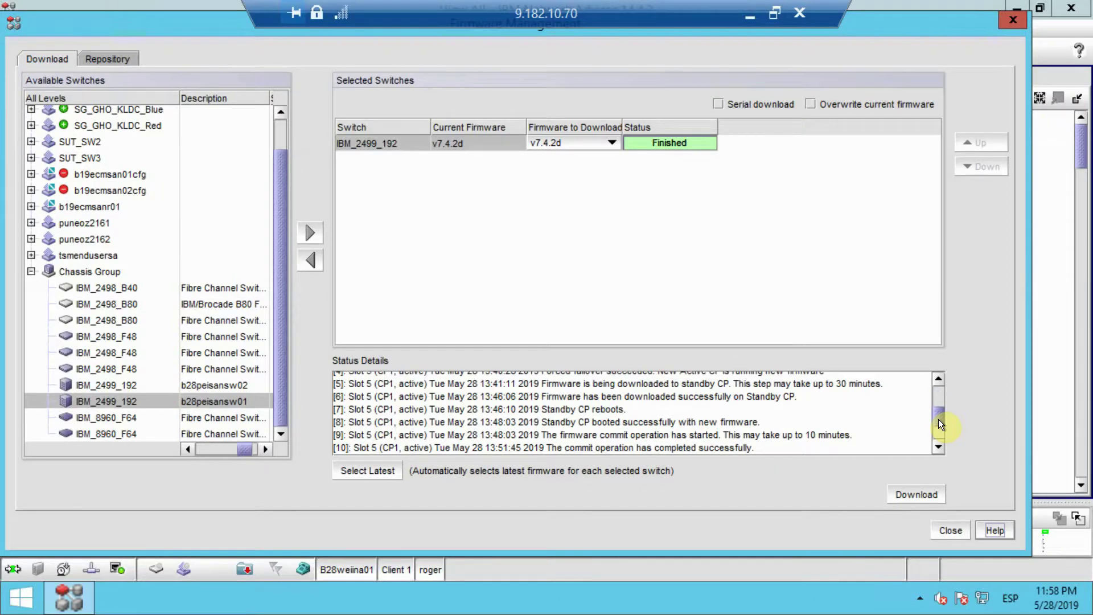
{"action": "left_click_drag", "start_coordinate": [939, 419], "coordinate": [943, 429]}
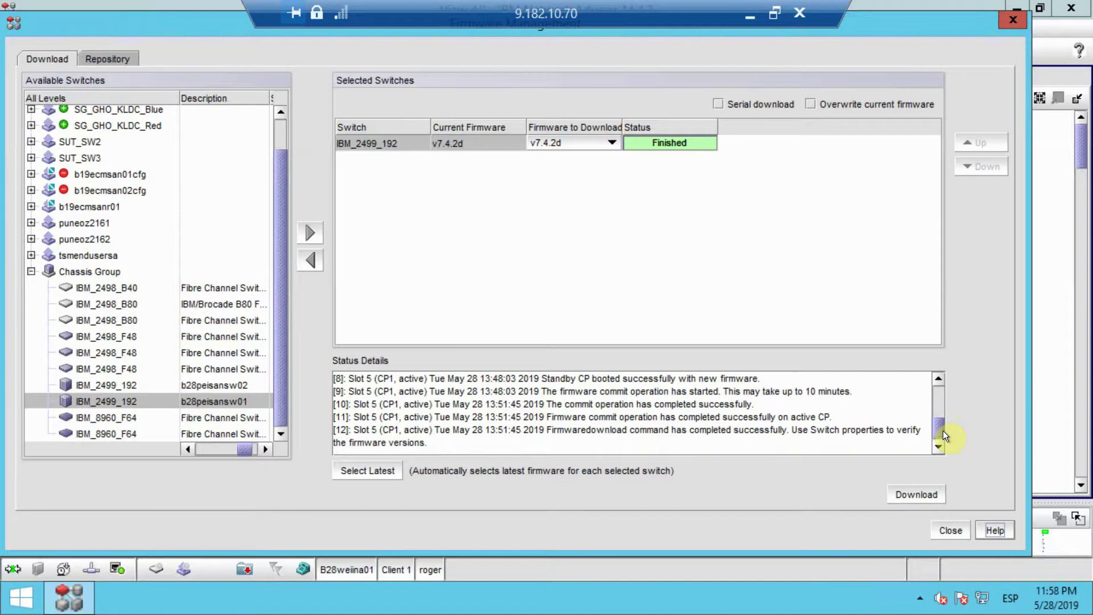
{"action": "scroll", "coordinate": [943, 432], "scroll_direction": "down", "scroll_amount": 2}
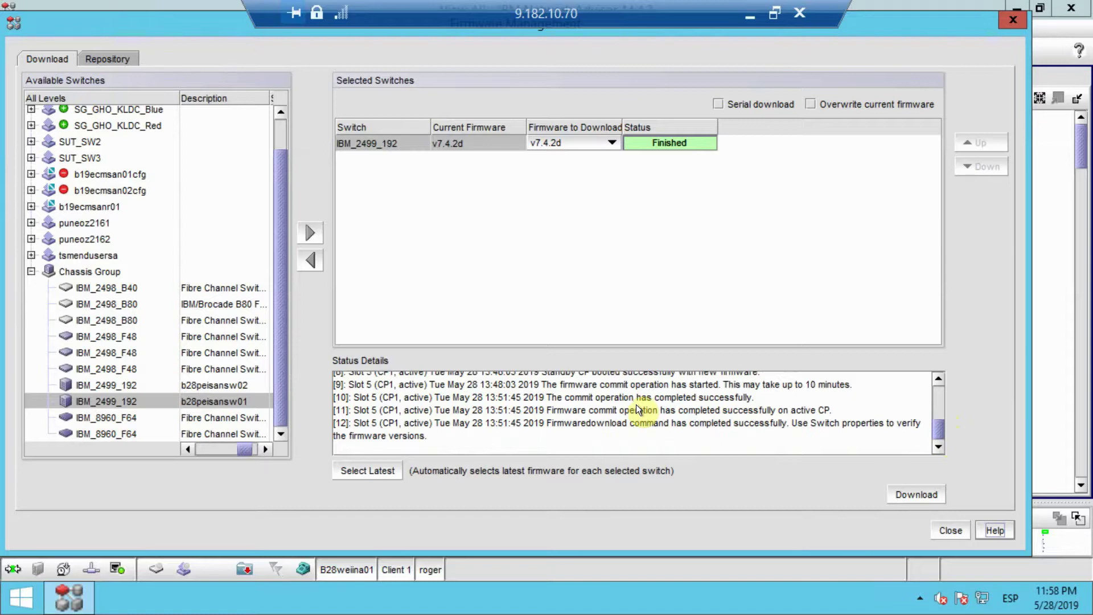
{"action": "left_click_drag", "start_coordinate": [938, 421], "coordinate": [934, 388]}
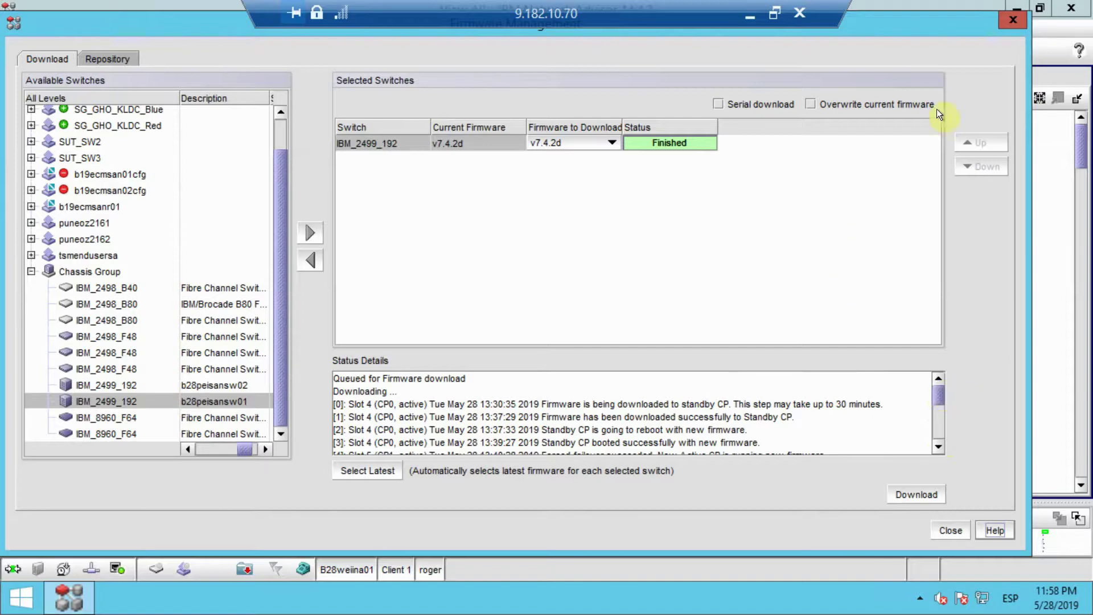
{"action": "left_click", "coordinate": [962, 531]}
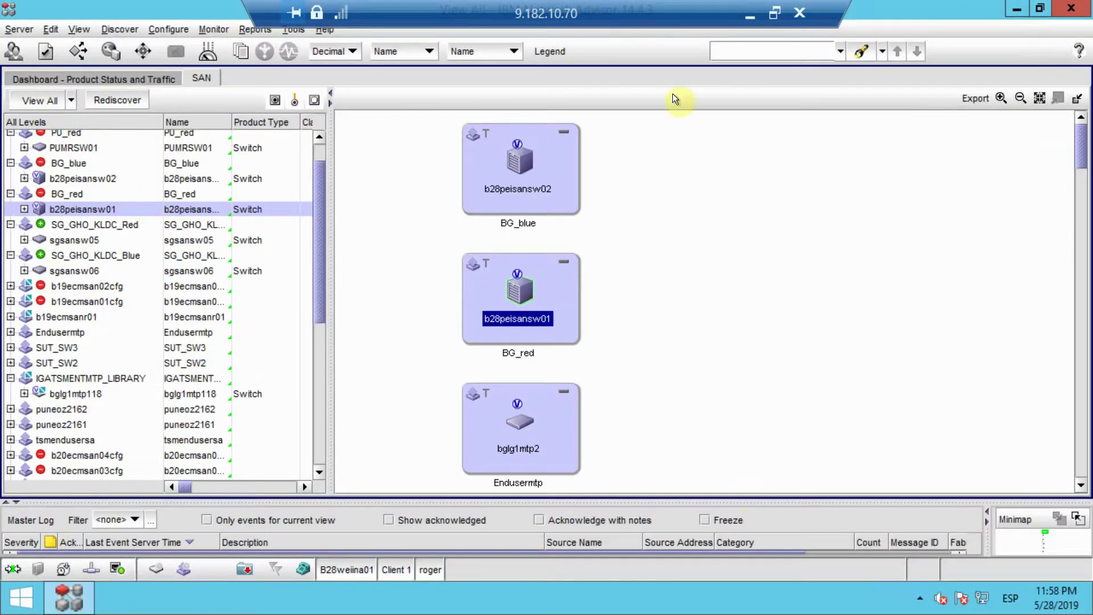
{"action": "left_click", "coordinate": [745, 9]}
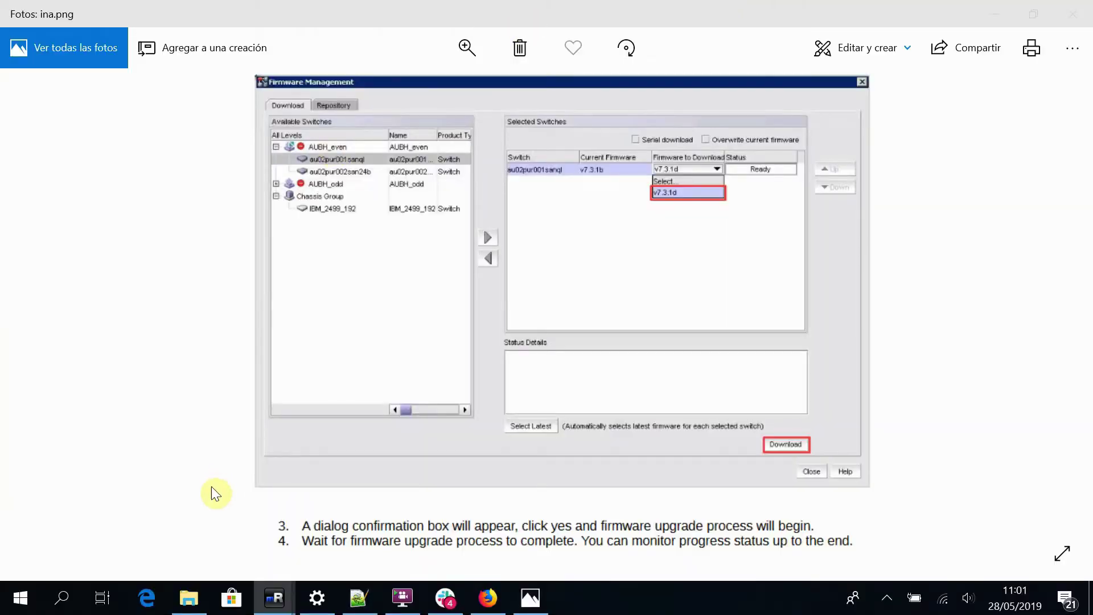
Open an SSH session to b28peisansw01 from the mRemoteNG connections tree
{"action": "mouse_move", "coordinate": [256, 604]}
{"action": "left_click", "coordinate": [204, 521]}
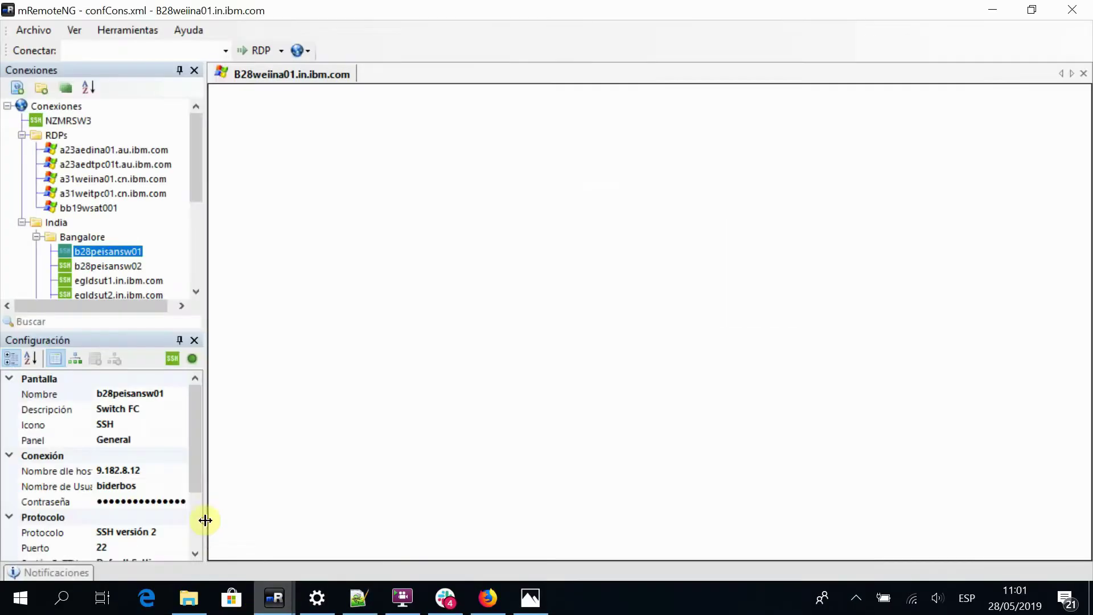
{"action": "left_click", "coordinate": [125, 249]}
{"action": "double_click", "coordinate": [125, 252]}
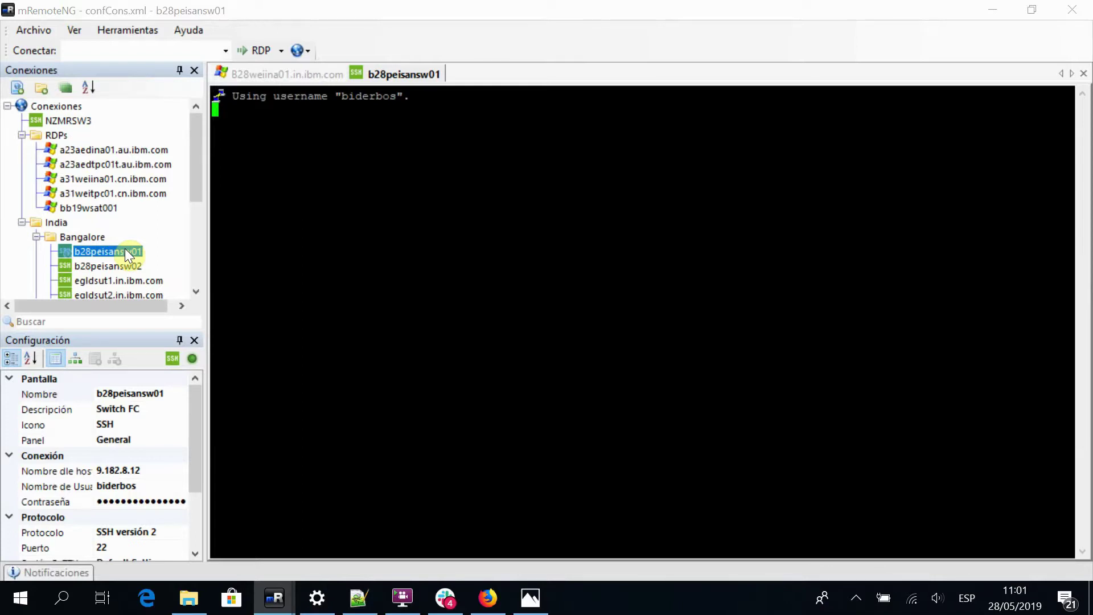
Consult the upgrade guide picture while the session logs in, then return to the b28peisansw01 terminal
{"action": "left_click", "coordinate": [530, 597]}
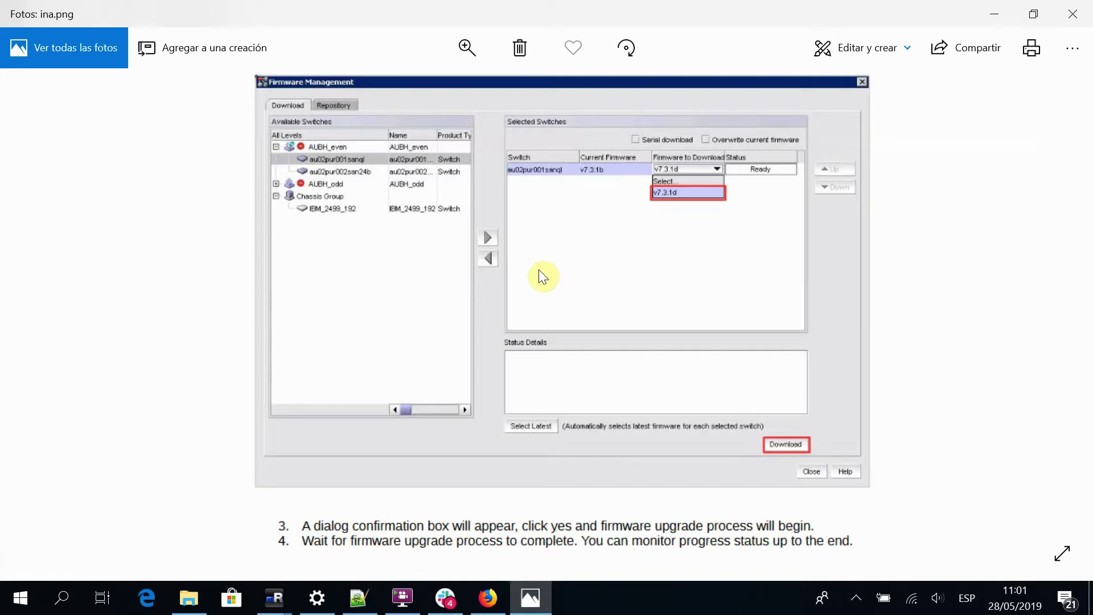
{"action": "scroll", "coordinate": [537, 273], "scroll_direction": "up", "scroll_amount": 1}
{"action": "scroll", "coordinate": [537, 273], "scroll_direction": "down", "scroll_amount": 1}
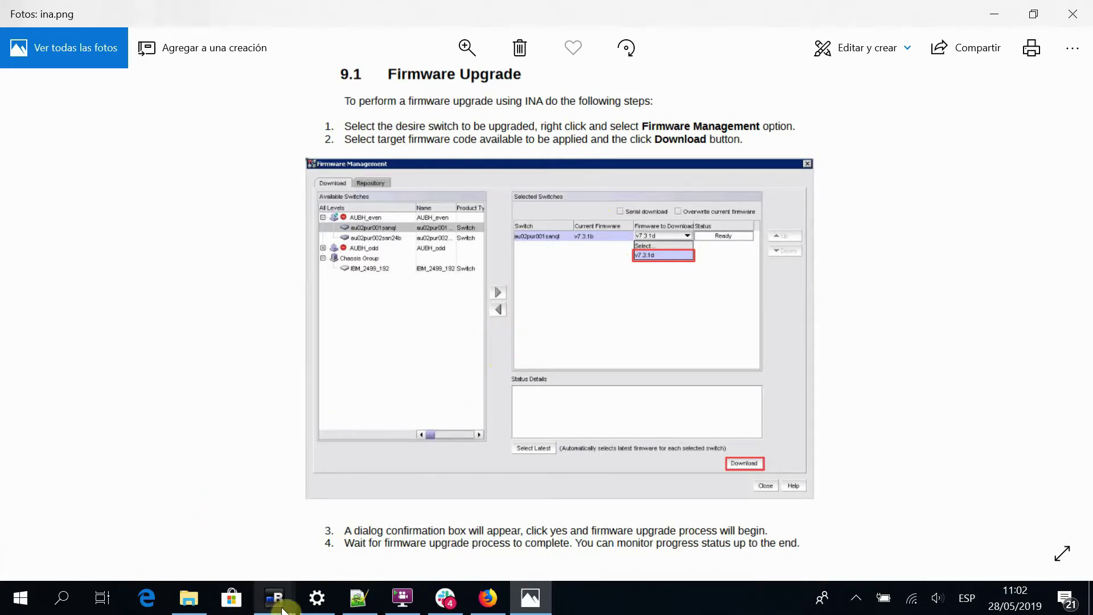
{"action": "mouse_move", "coordinate": [287, 609]}
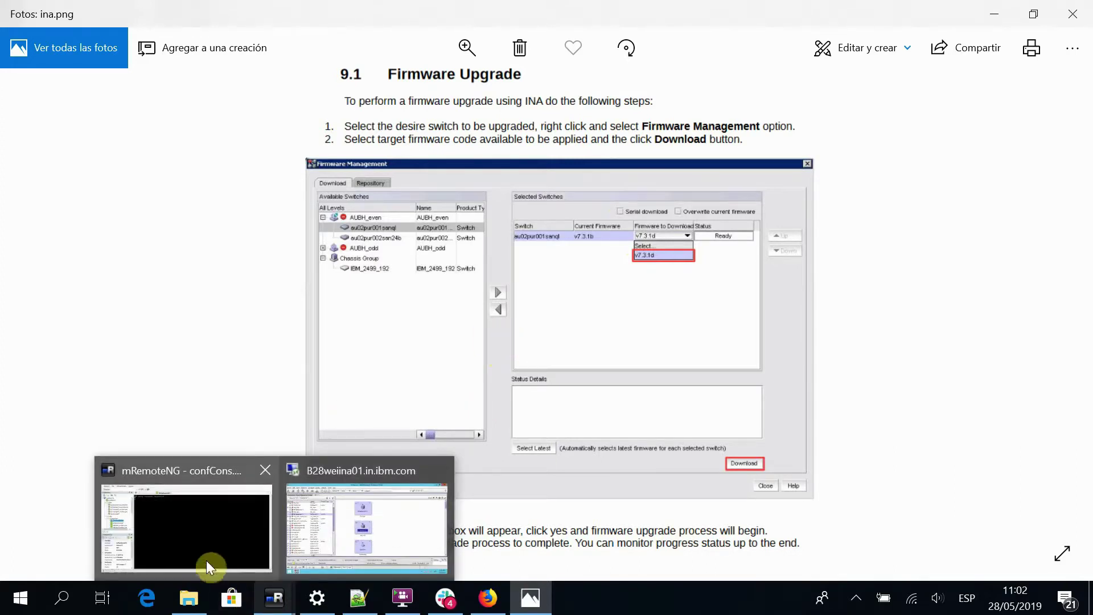
{"action": "left_click", "coordinate": [194, 552]}
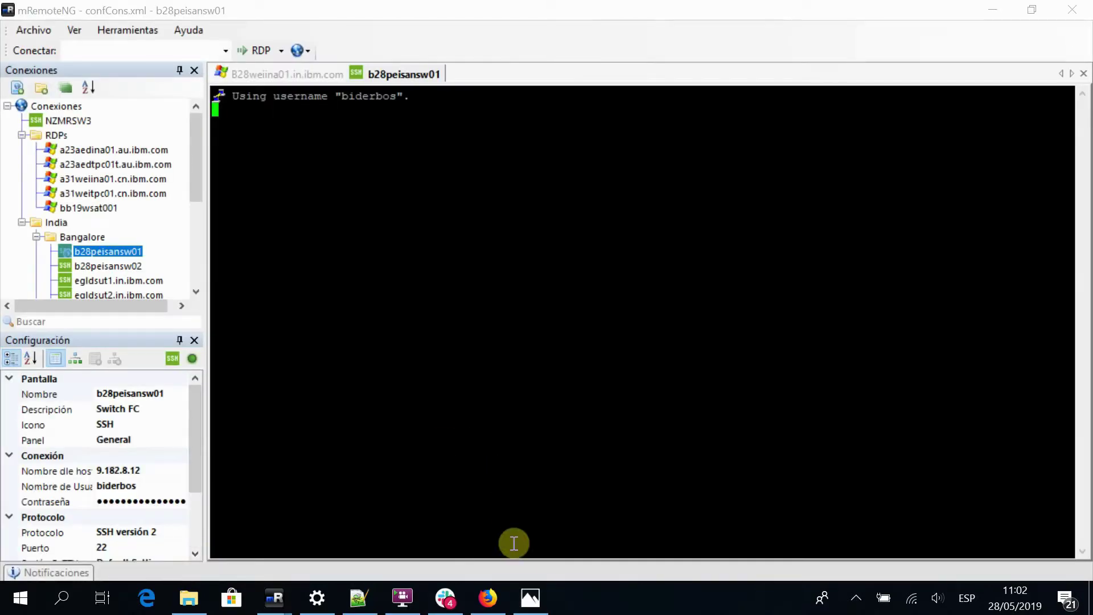
{"action": "left_click", "coordinate": [530, 608]}
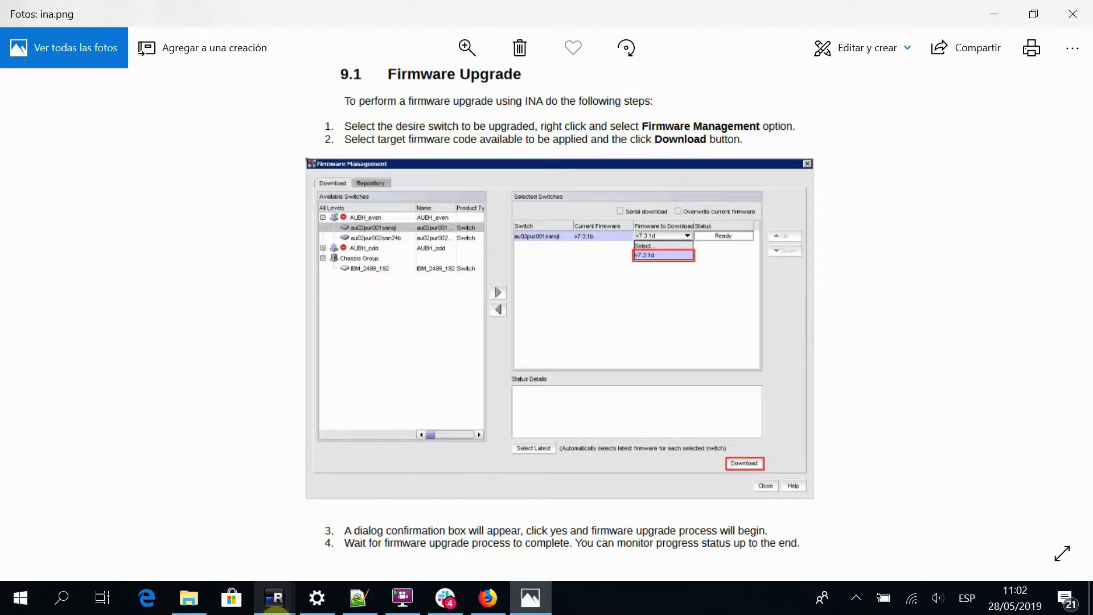
{"action": "left_click", "coordinate": [274, 597]}
{"action": "left_click", "coordinate": [248, 538]}
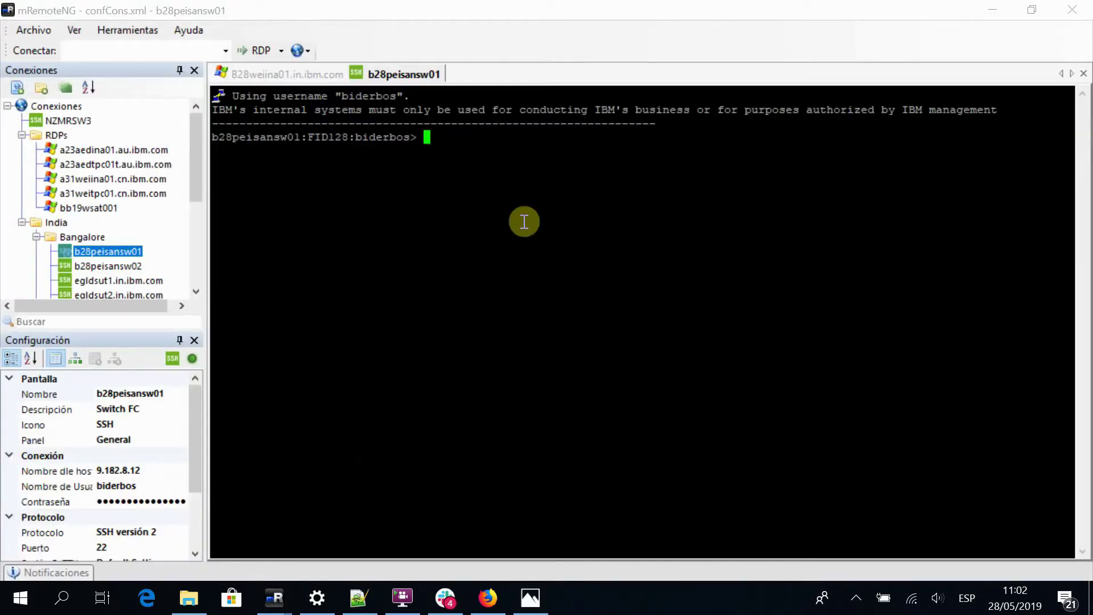
Run firmwareshow to verify v7.4.2d on both CPs, then exit the b28peisansw01 session
{"action": "type", "text": "firmwareshow"}
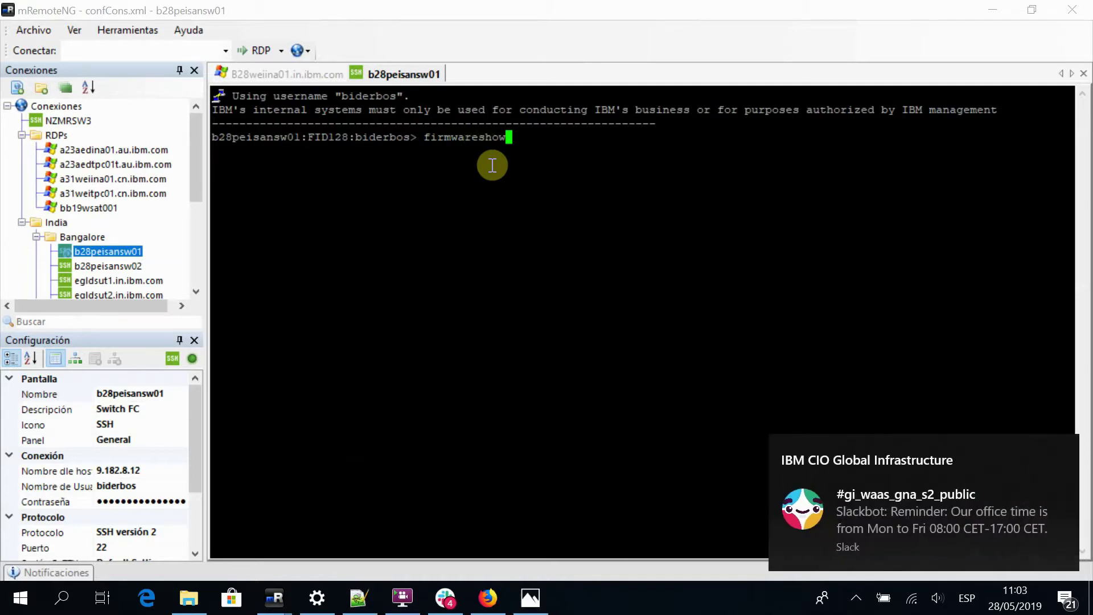
{"action": "key", "text": "Return"}
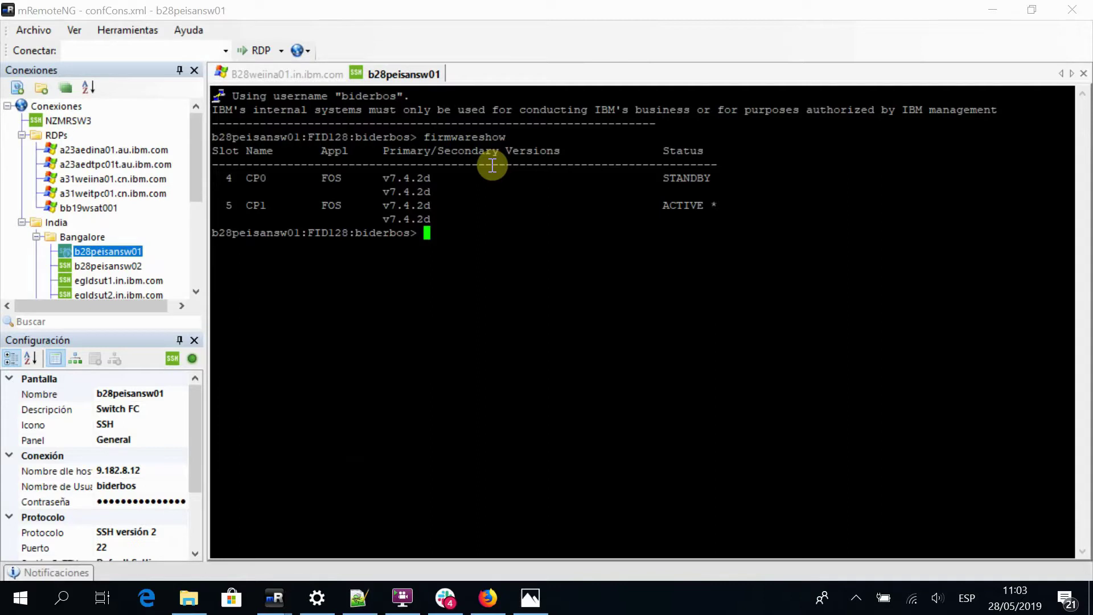
{"action": "type", "text": "exit"}
{"action": "key", "text": "Return"}
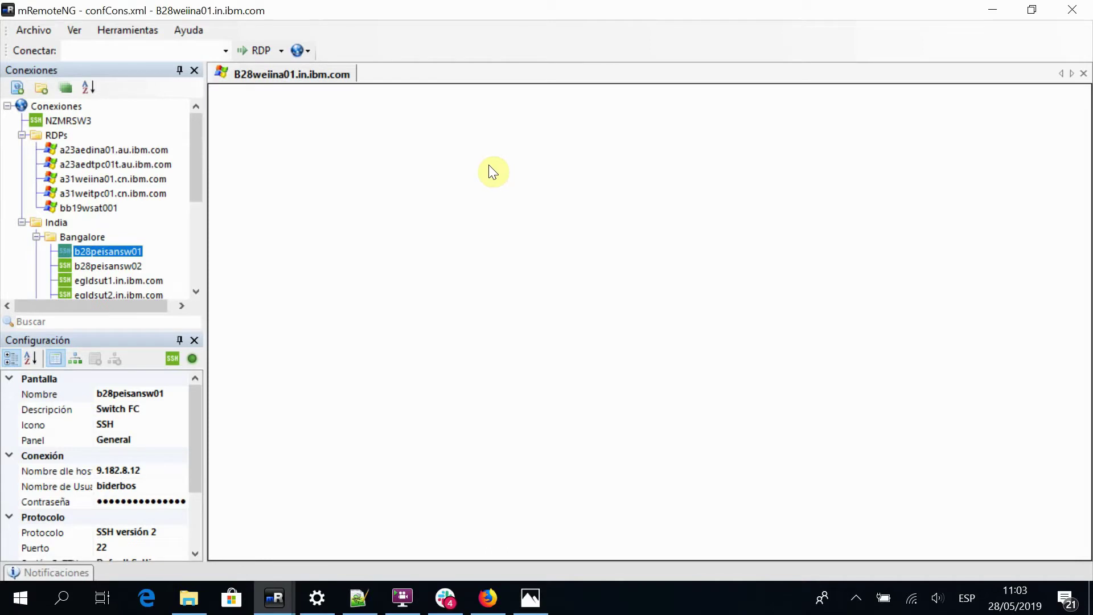
Use the screen recorder's tray menu, then bring the PUMRSW01 terminal session forward
{"action": "left_click", "coordinate": [855, 598]}
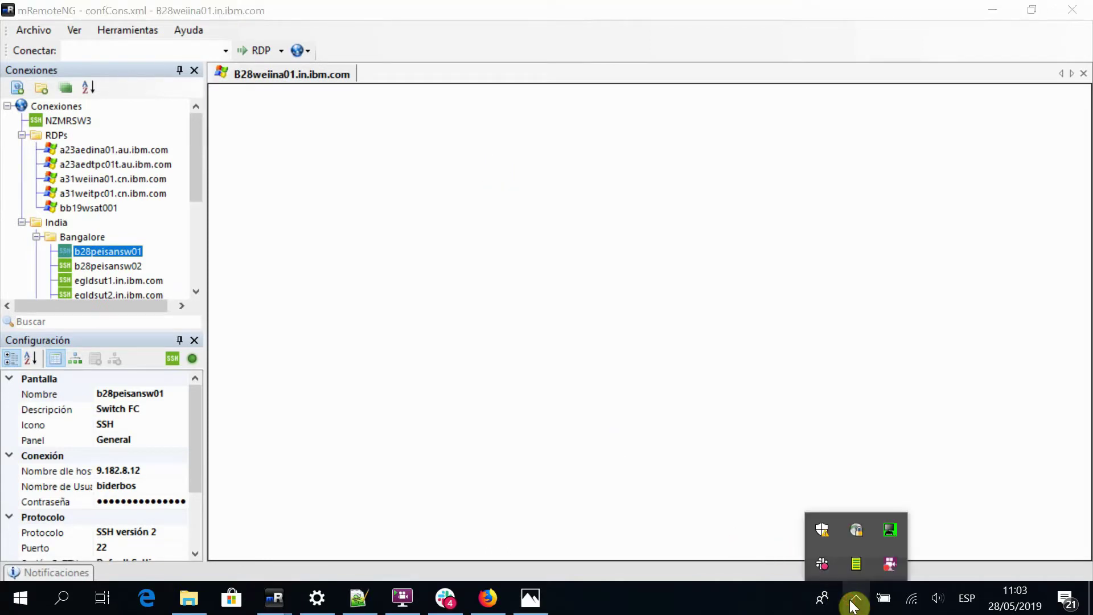
{"action": "right_click", "coordinate": [889, 567]}
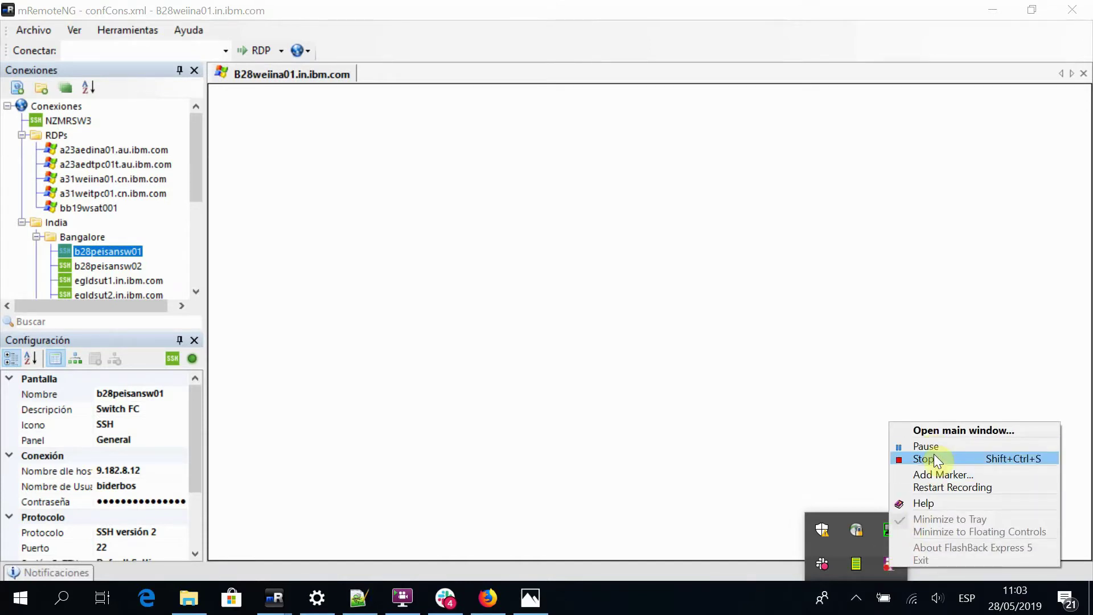
{"action": "left_click", "coordinate": [934, 458]}
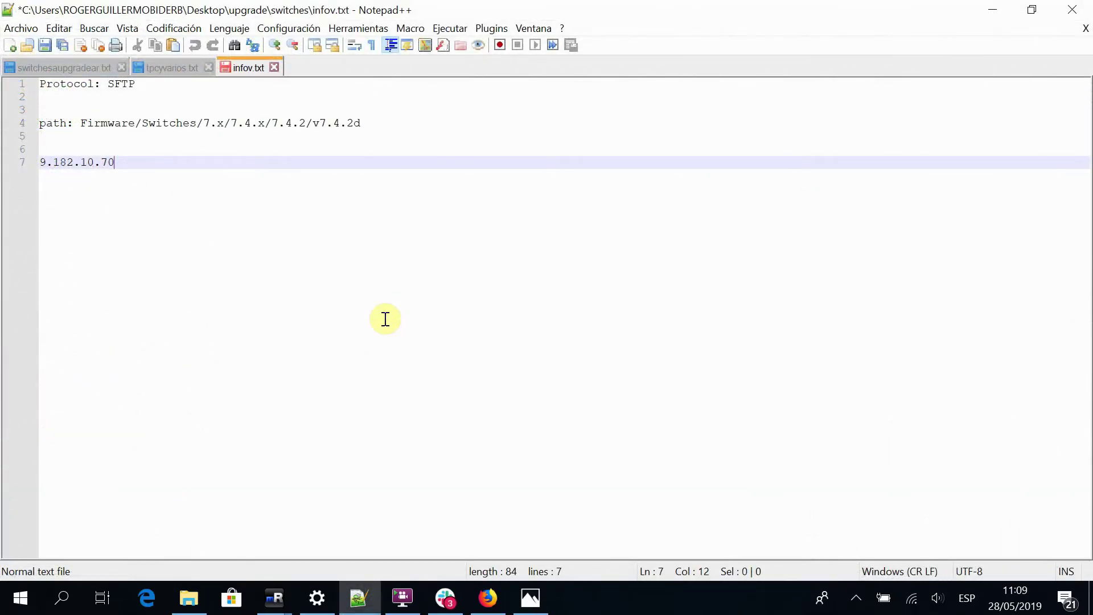
{"action": "mouse_move", "coordinate": [276, 586]}
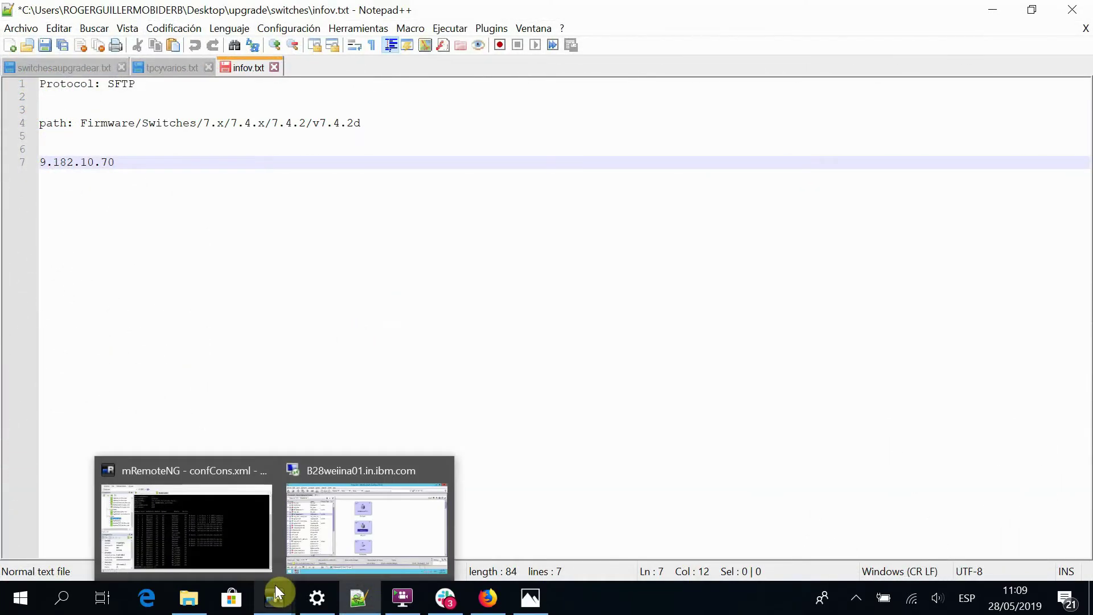
{"action": "mouse_move", "coordinate": [216, 569]}
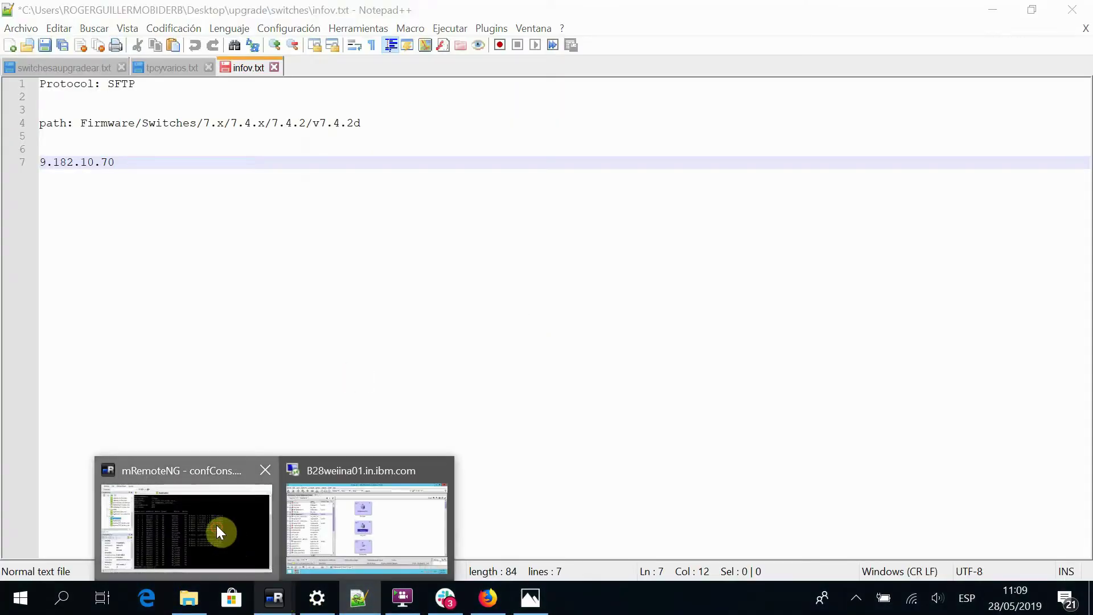
{"action": "left_click", "coordinate": [216, 525]}
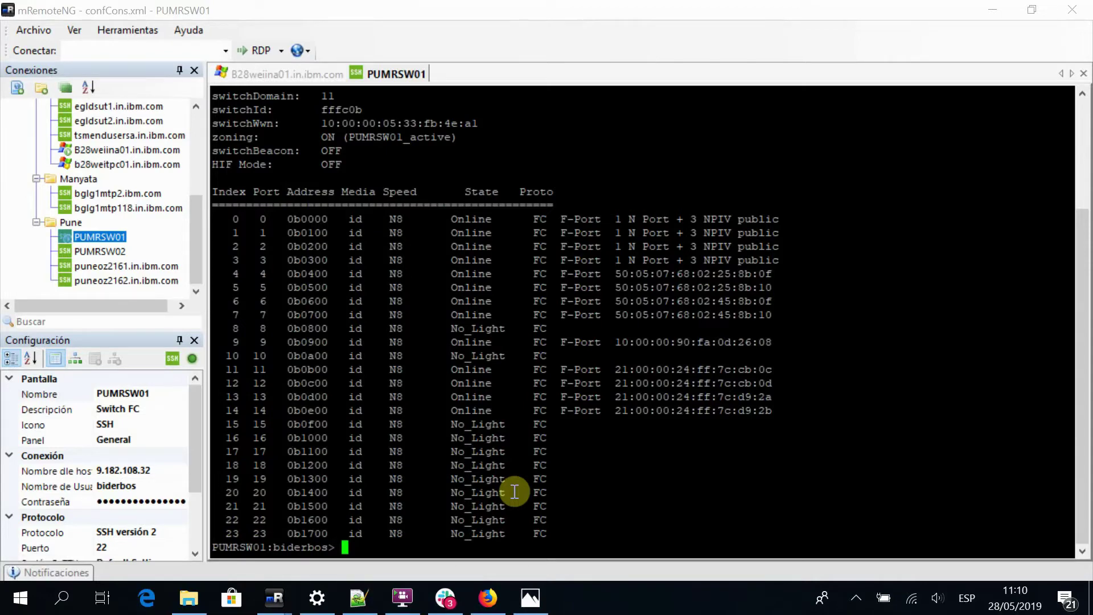
Verify PUMRSW01 runs FOS v7.4.1d via firmwareshow, then launch firmwaredownload, correcting a misspelled first attempt
{"action": "type", "text": "firmwareshow"}
{"action": "key", "text": "Return"}
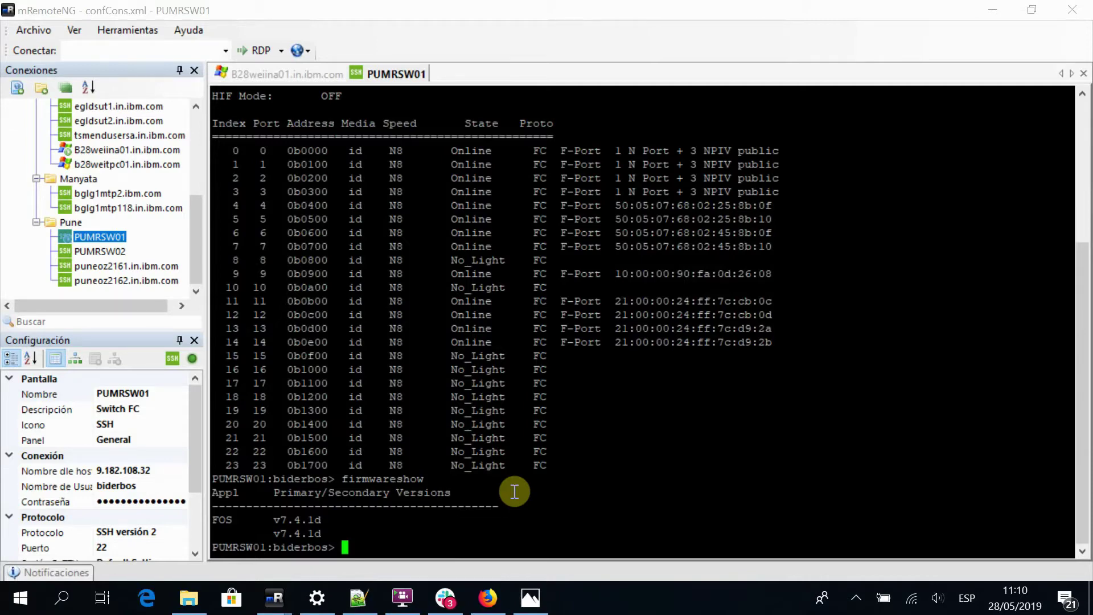
{"action": "type", "text": "firmwaredownlad"}
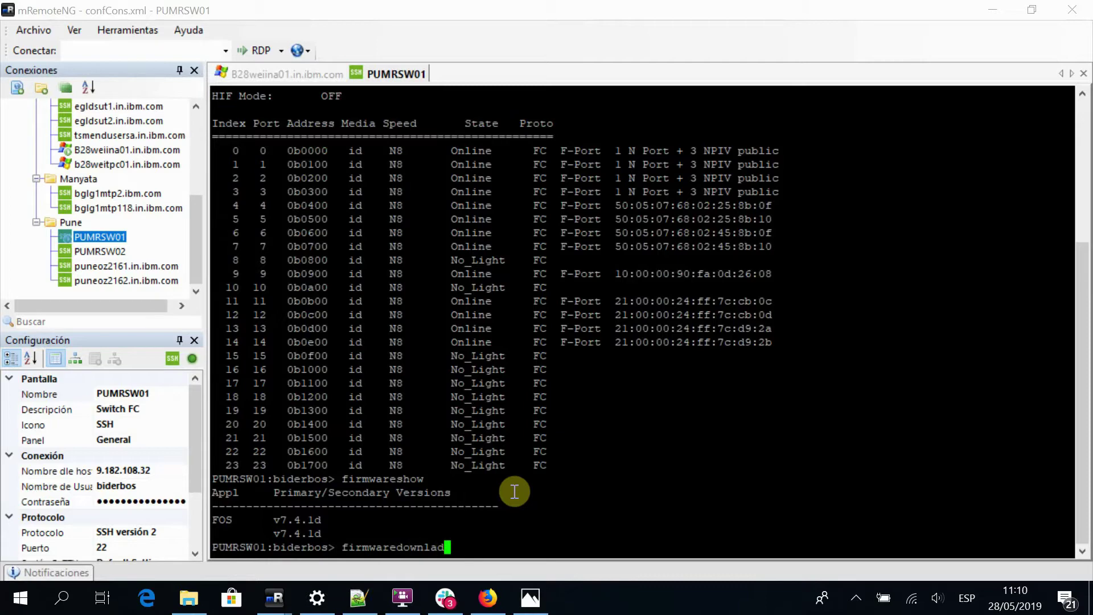
{"action": "key", "text": "Return"}
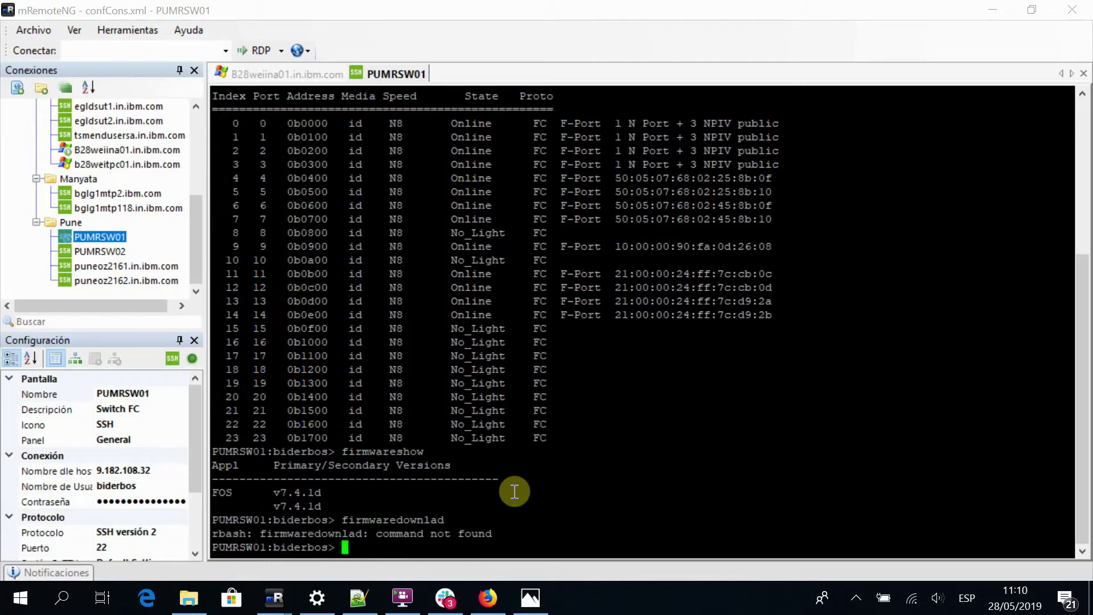
{"action": "type", "text": "firmwaredow"}
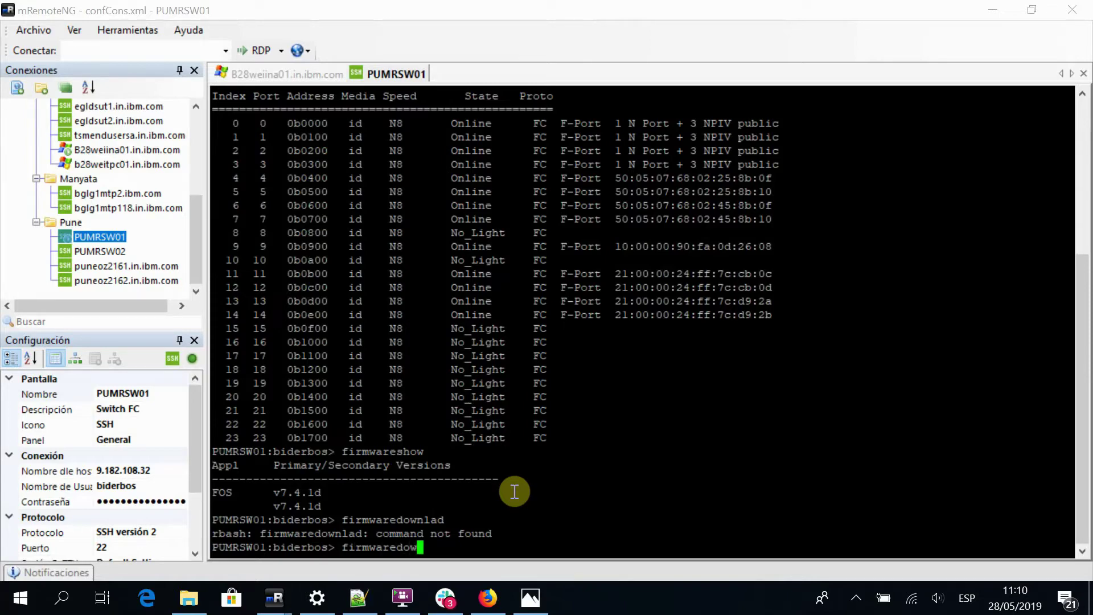
{"action": "type", "text": "nload"}
{"action": "key", "text": "Return"}
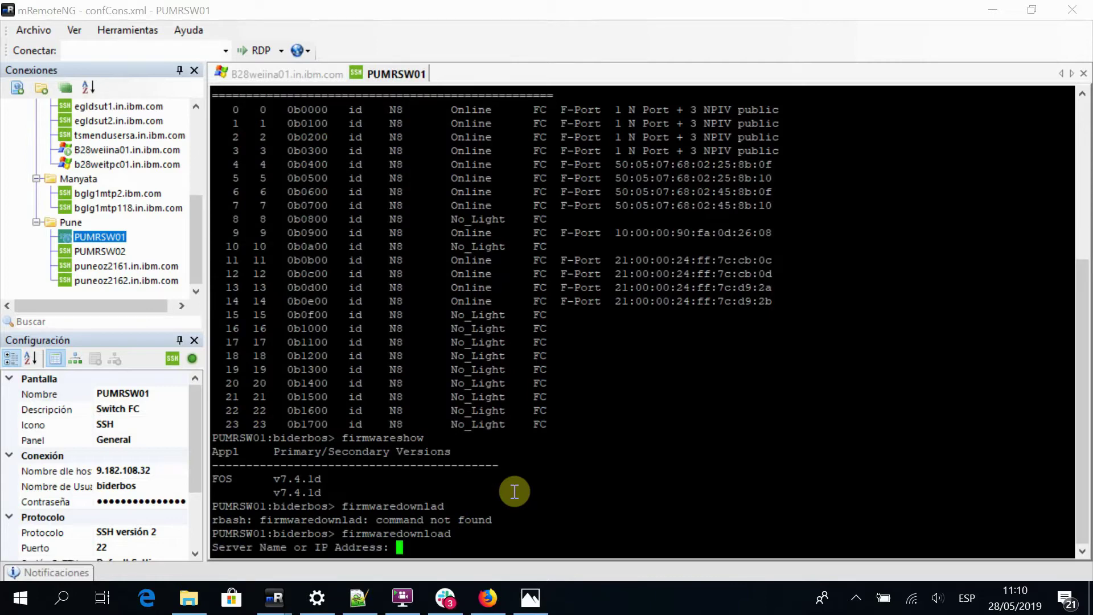